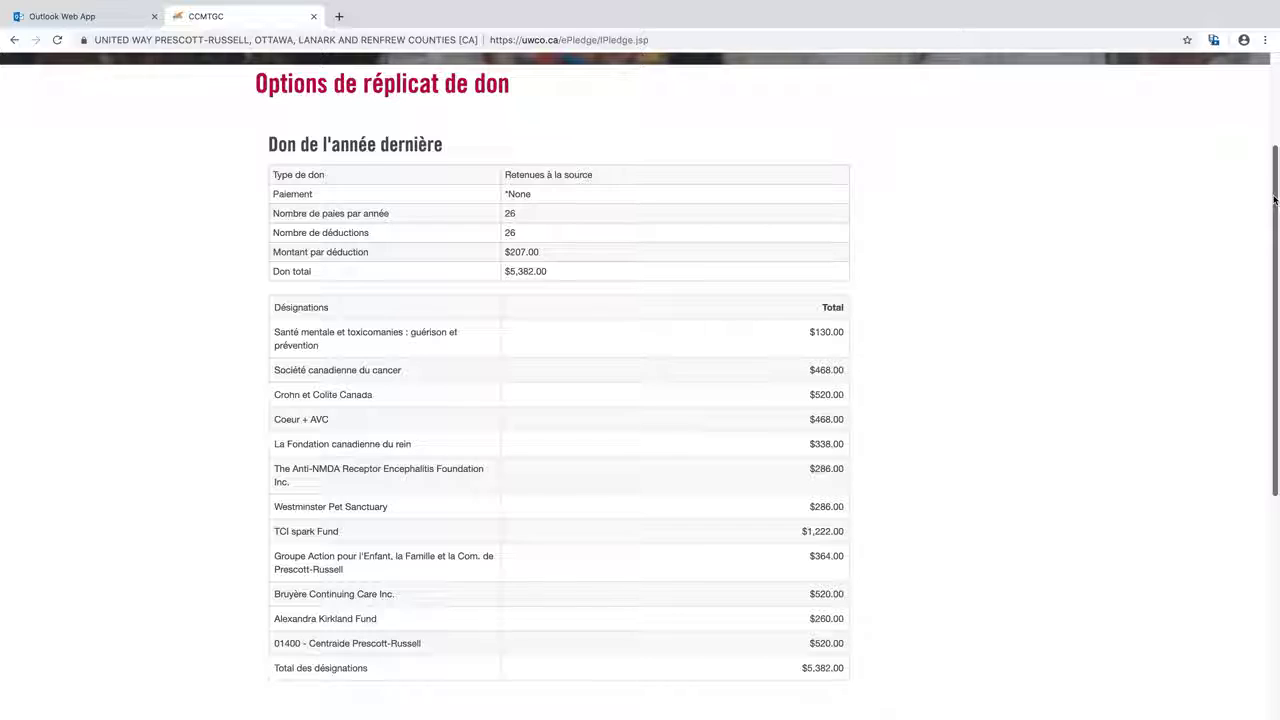
# Scroll down to the Options de don to keep last year's same donation
pyautogui.moveTo(1274, 201); pyautogui.dragTo(1220, 394)
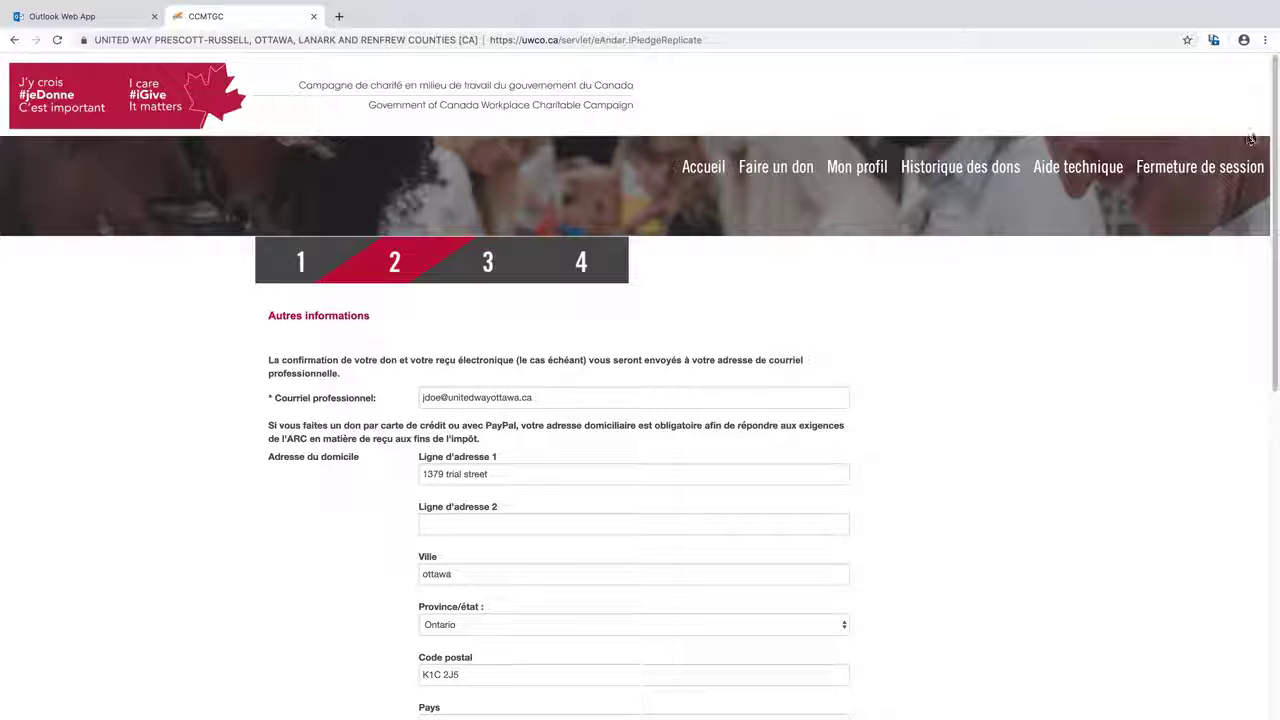
# Keep DGAR as the Direction générale and put focus in the CIDP number field
pyautogui.moveTo(1275, 126); pyautogui.dragTo(1270, 246)
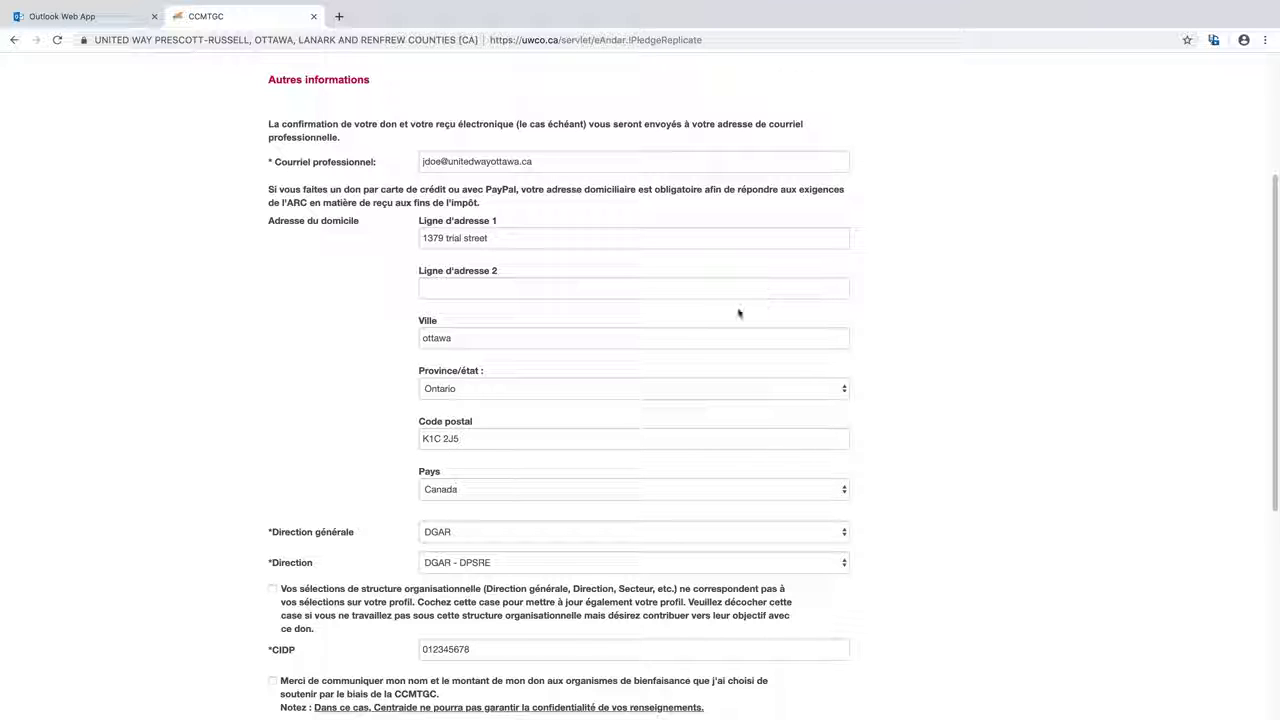
pyautogui.scroll(-5, 771, 335)
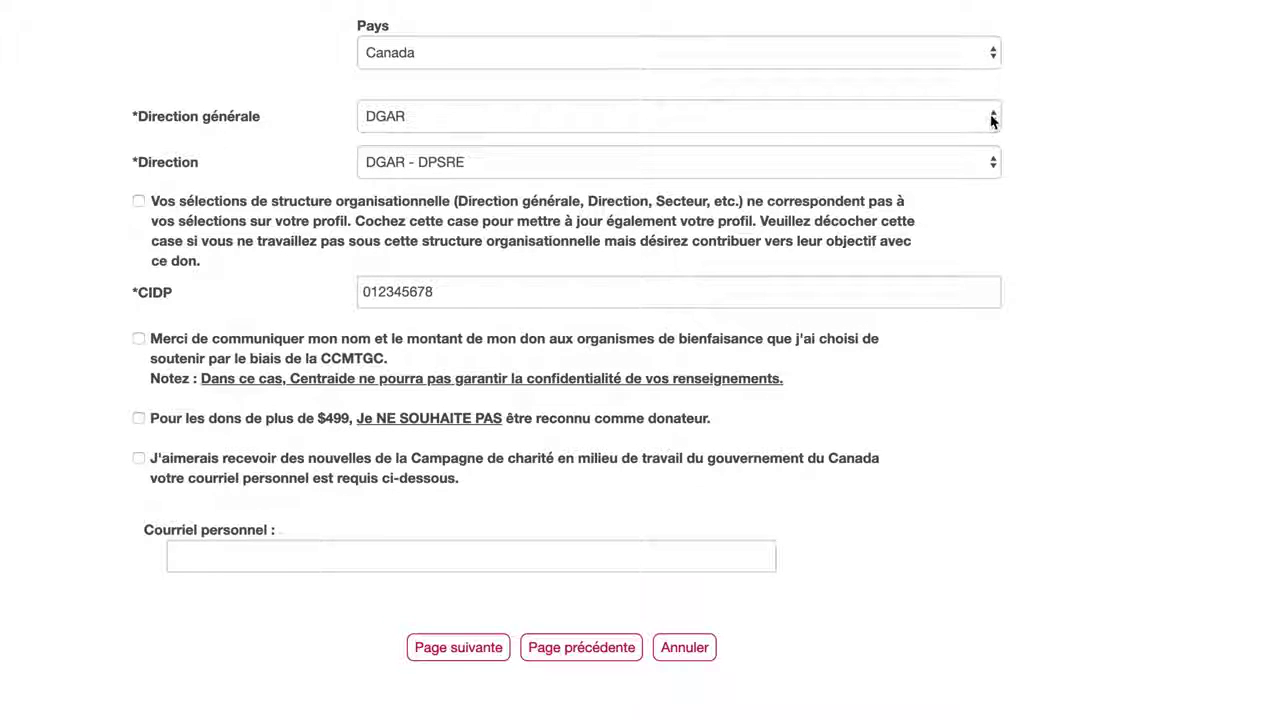
pyautogui.click(993, 123)
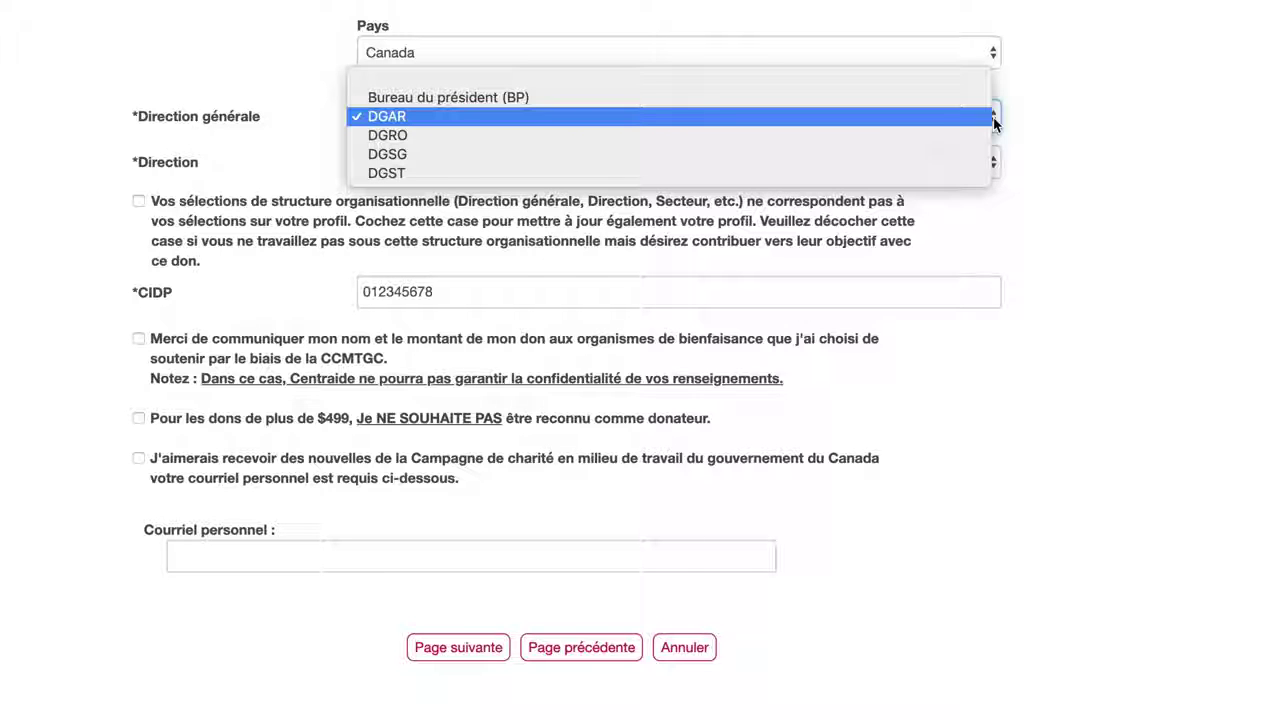
pyautogui.click(1116, 145)
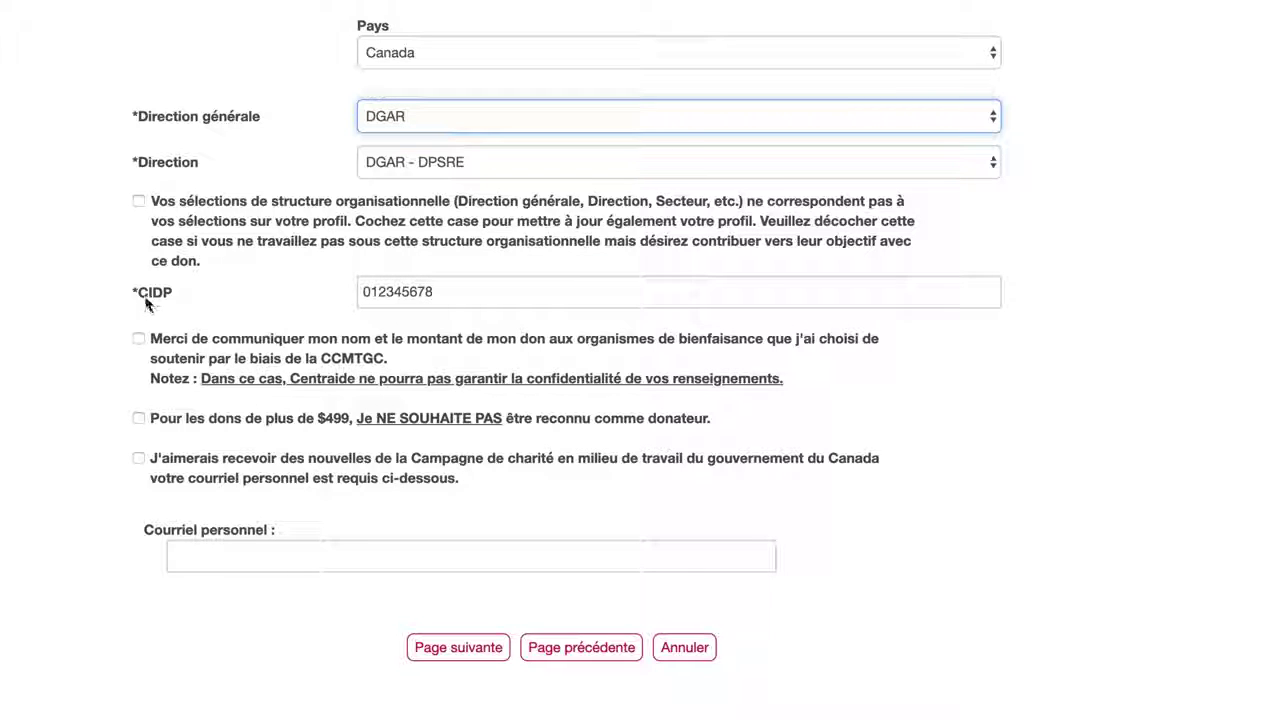
pyautogui.click(437, 292)
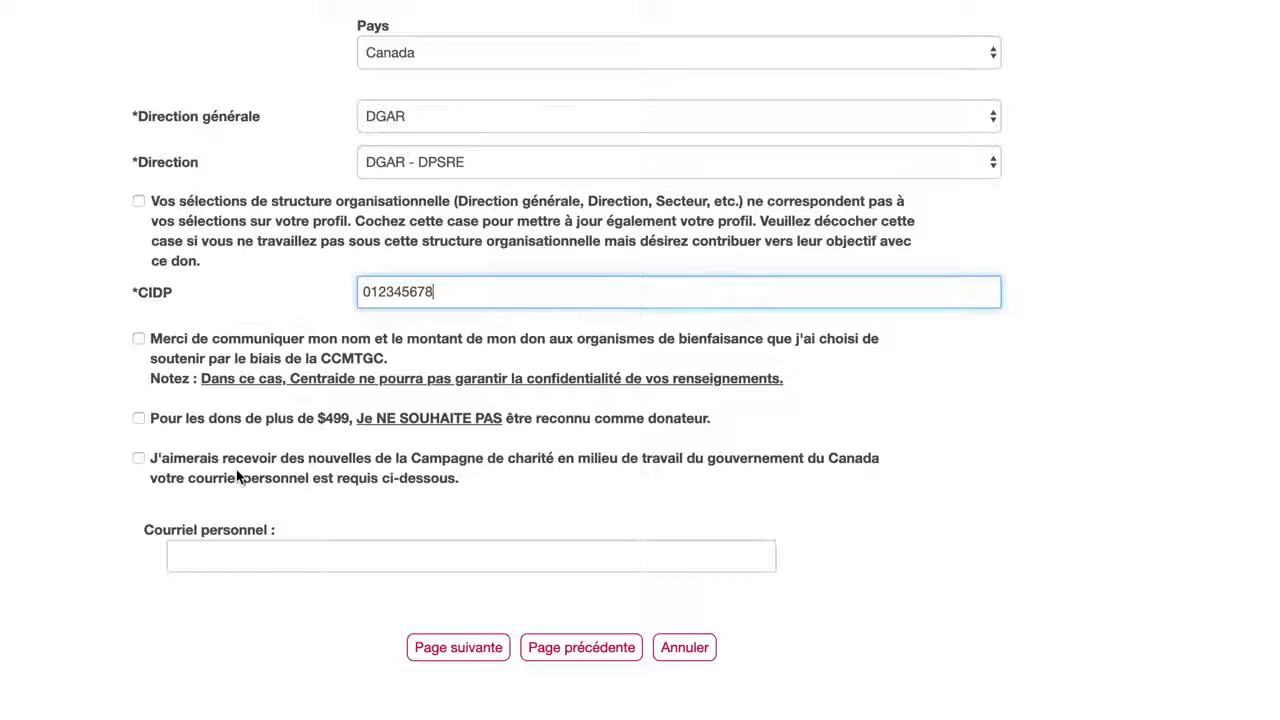
# Opt in to campaign news with your personal e-mail address, then go to verification
pyautogui.click(138, 459)
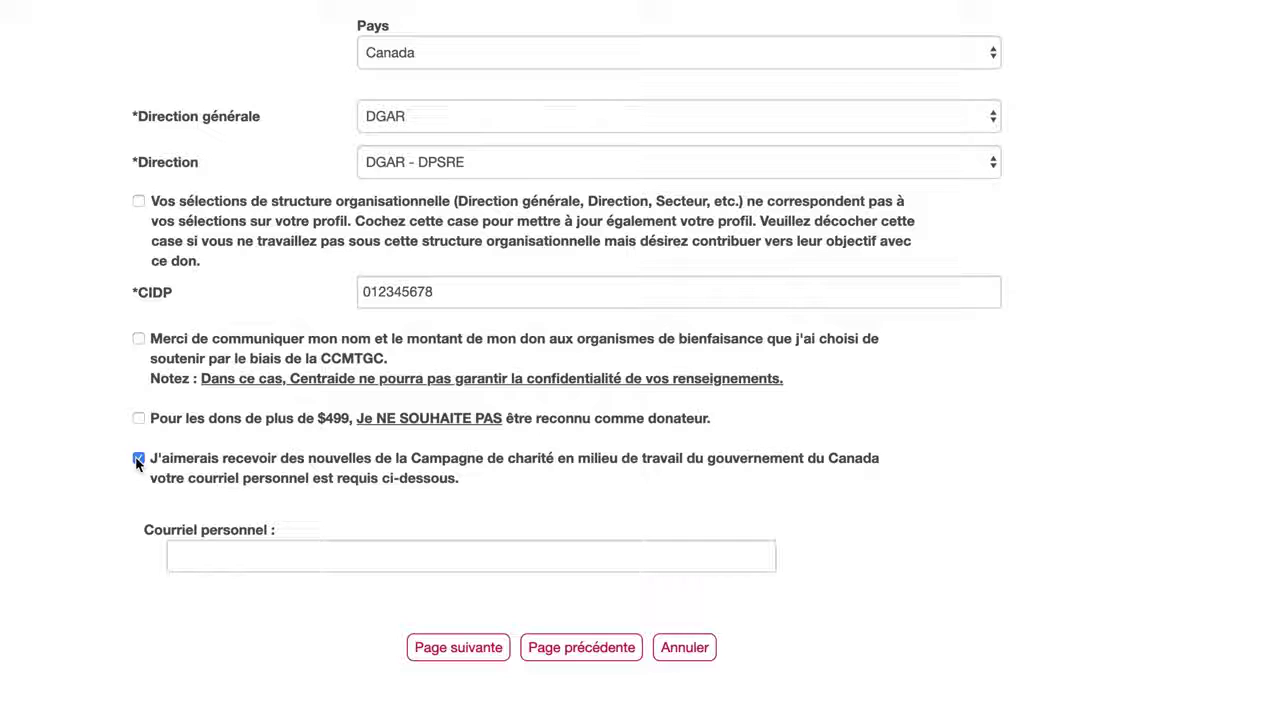
pyautogui.click(250, 556)
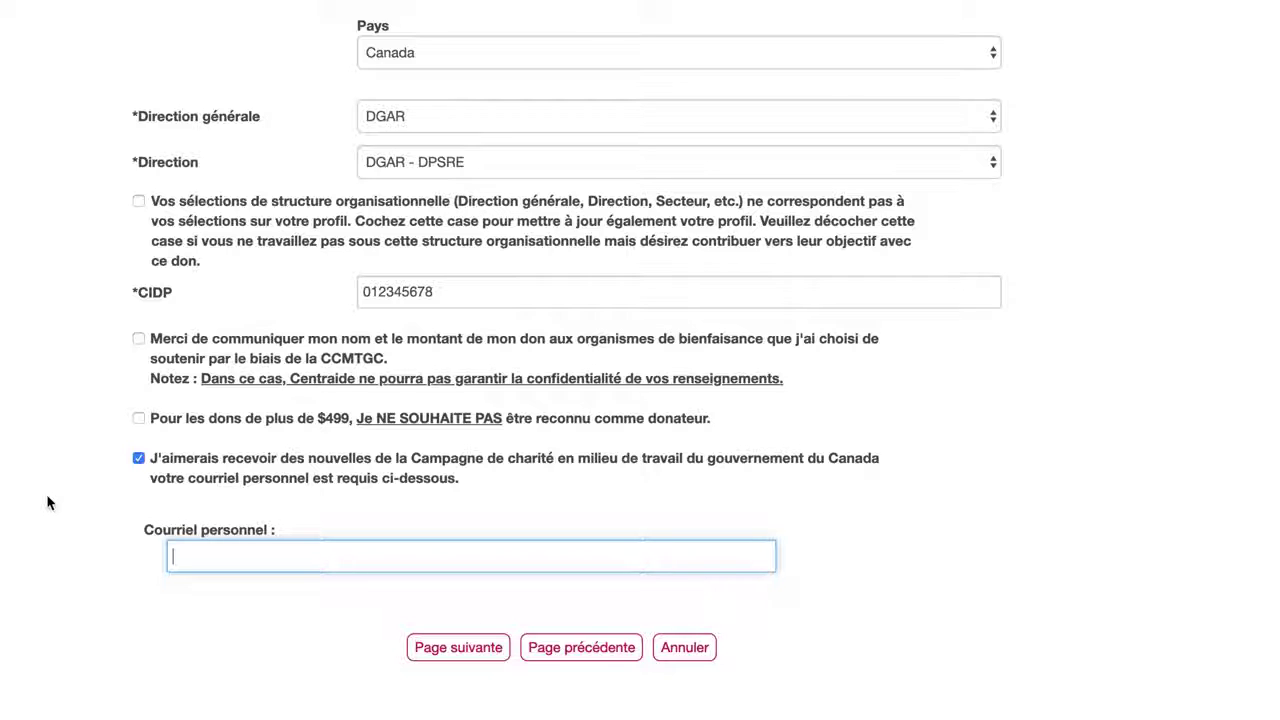
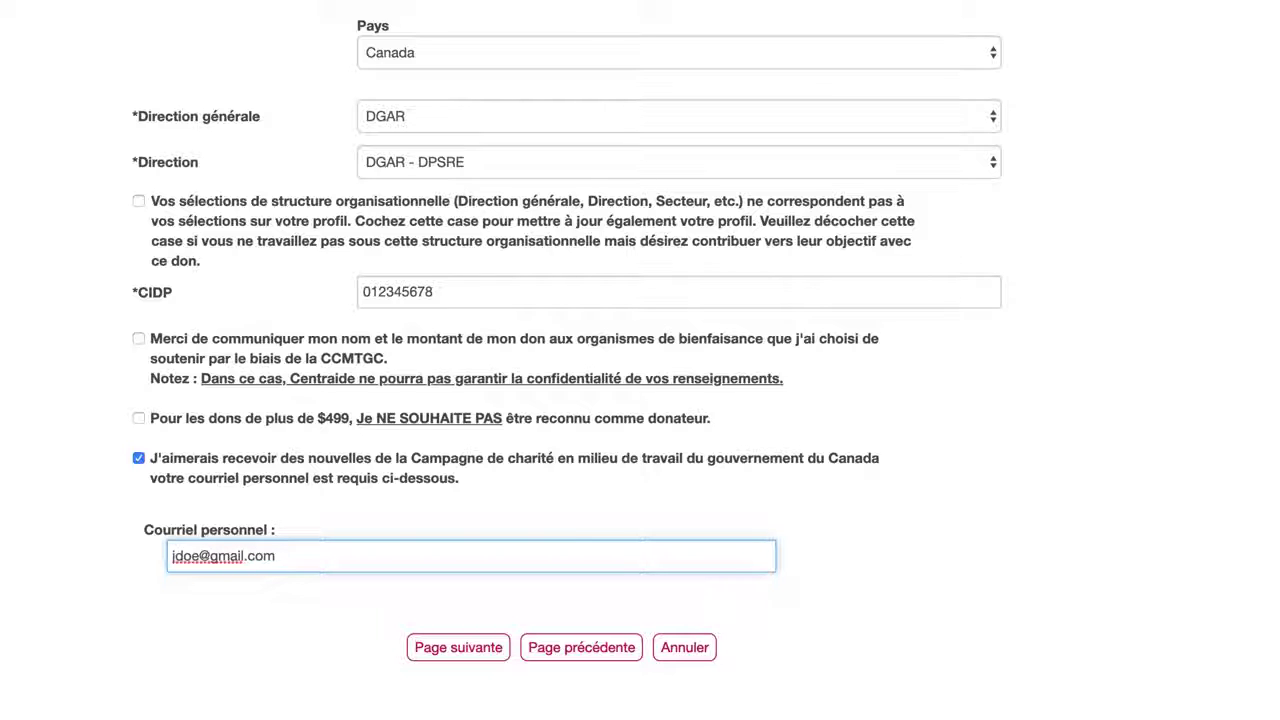
pyautogui.click(466, 660)
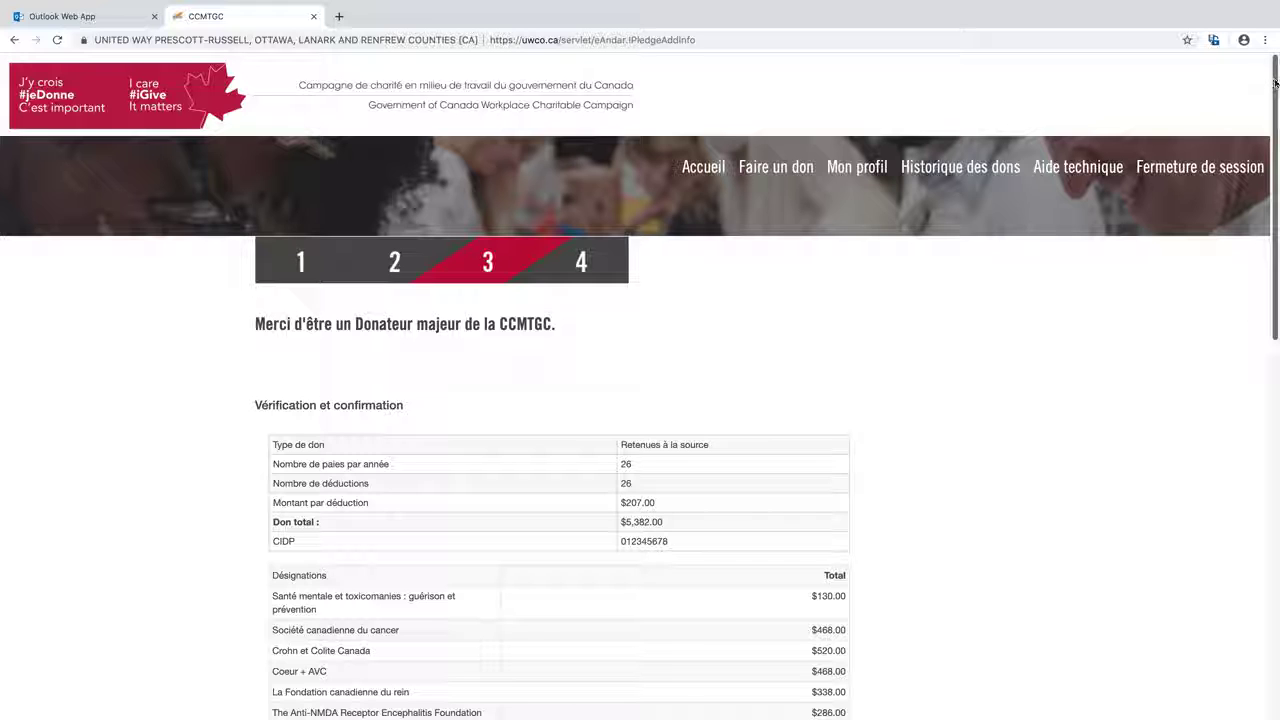
# Cancel the pledge on the Vérification page with Annuler, then start again with Faire un don
pyautogui.moveTo(1274, 84); pyautogui.dragTo(1276, 370)
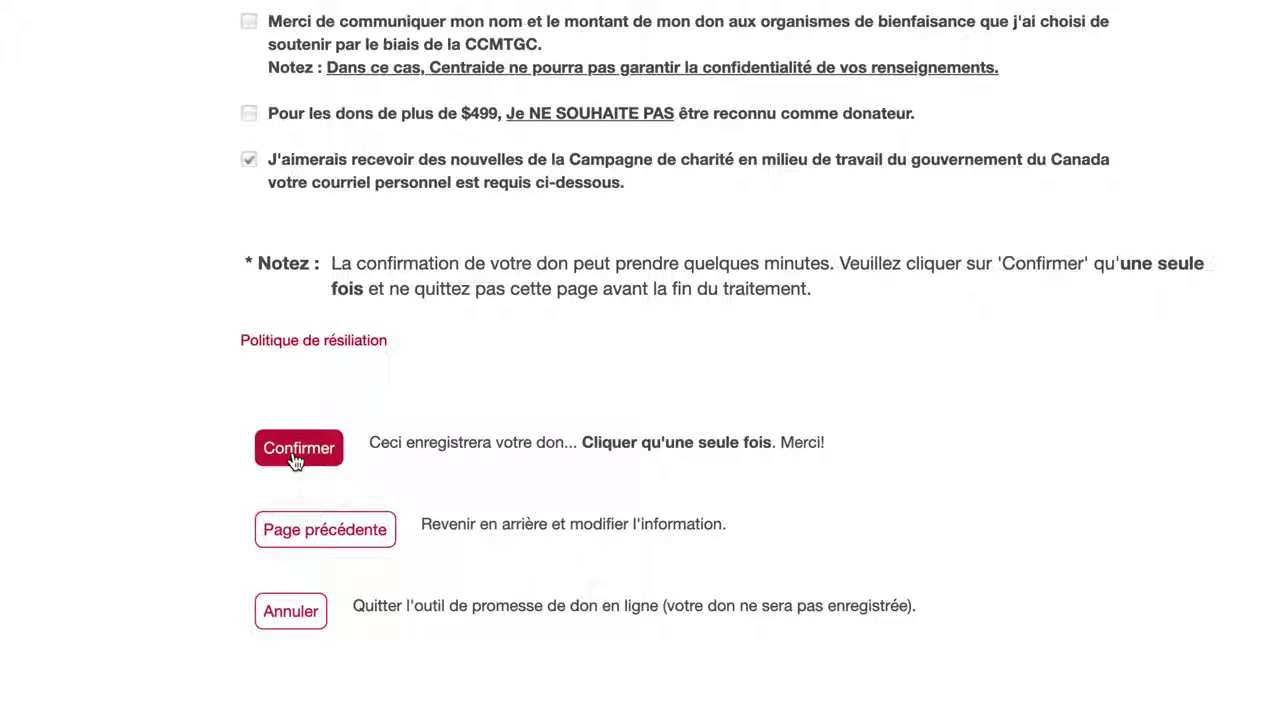
pyautogui.click(289, 614)
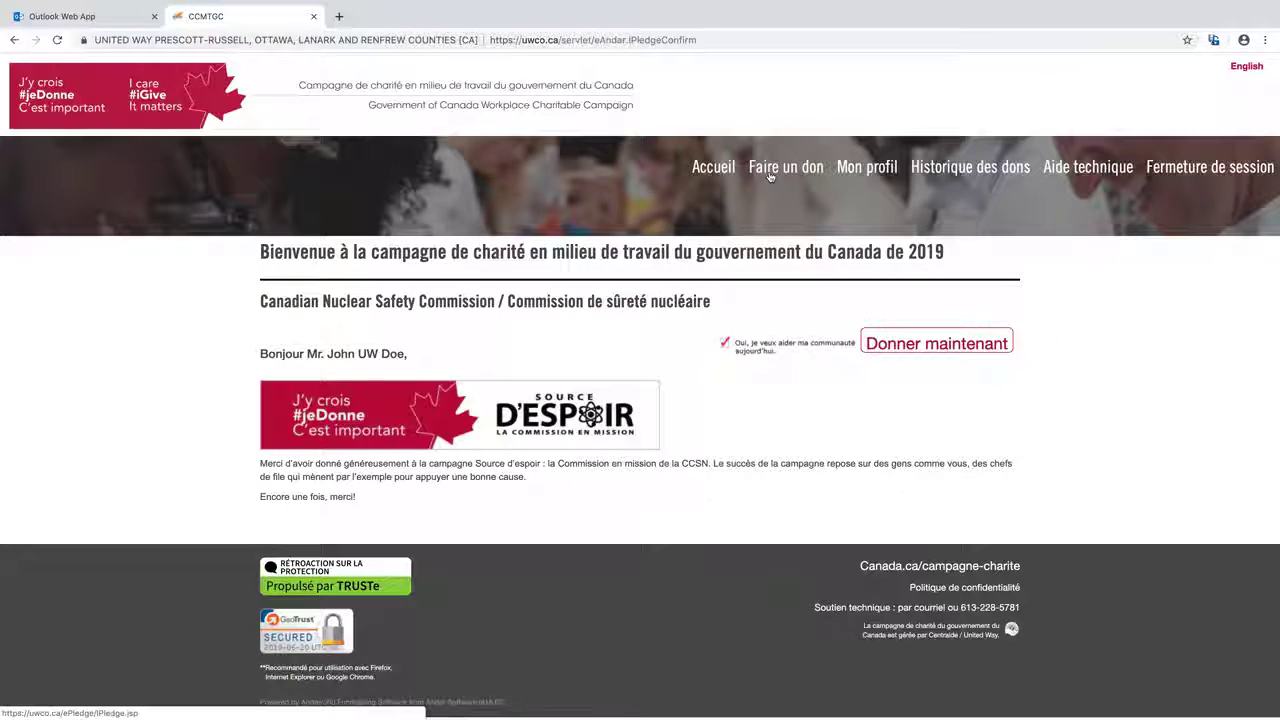
pyautogui.click(770, 172)
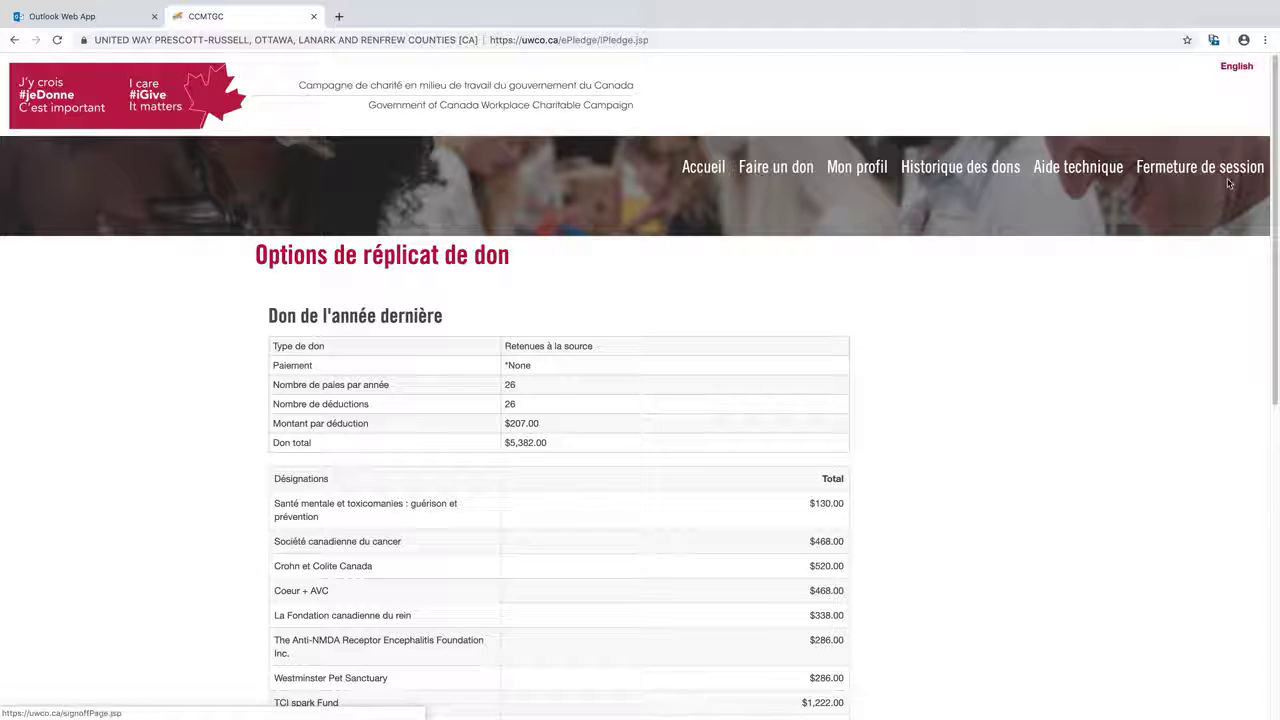
# Repeat last year's pledge with a 5% increase and continue to step 2
pyautogui.moveTo(1270, 152); pyautogui.dragTo(1270, 357)
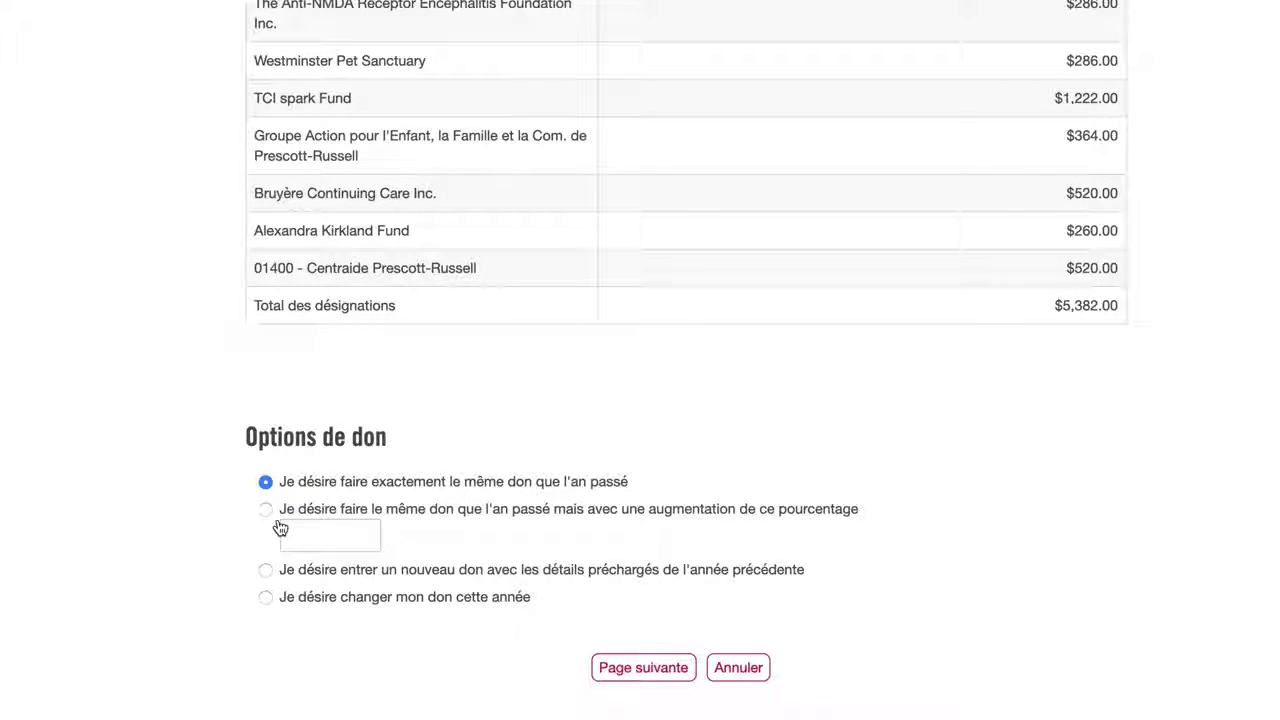
pyautogui.click(266, 510)
pyautogui.click(331, 535)
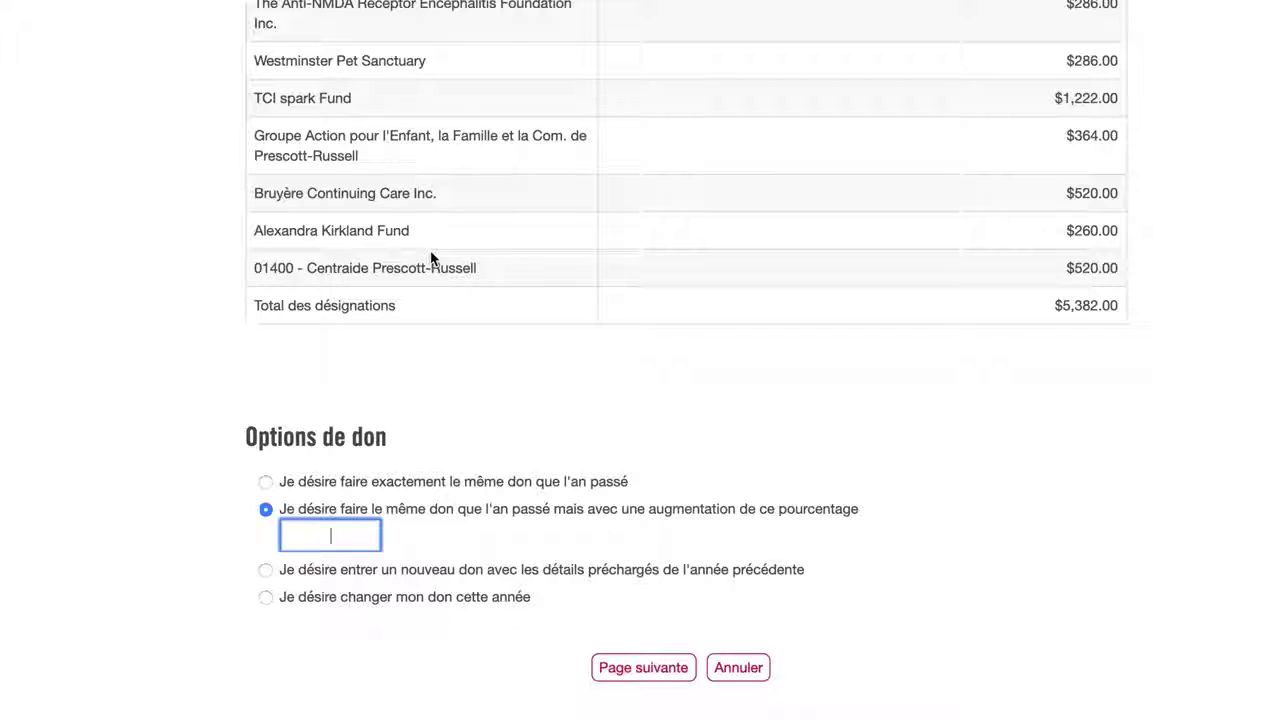
pyautogui.write('5')
pyautogui.click(545, 556)
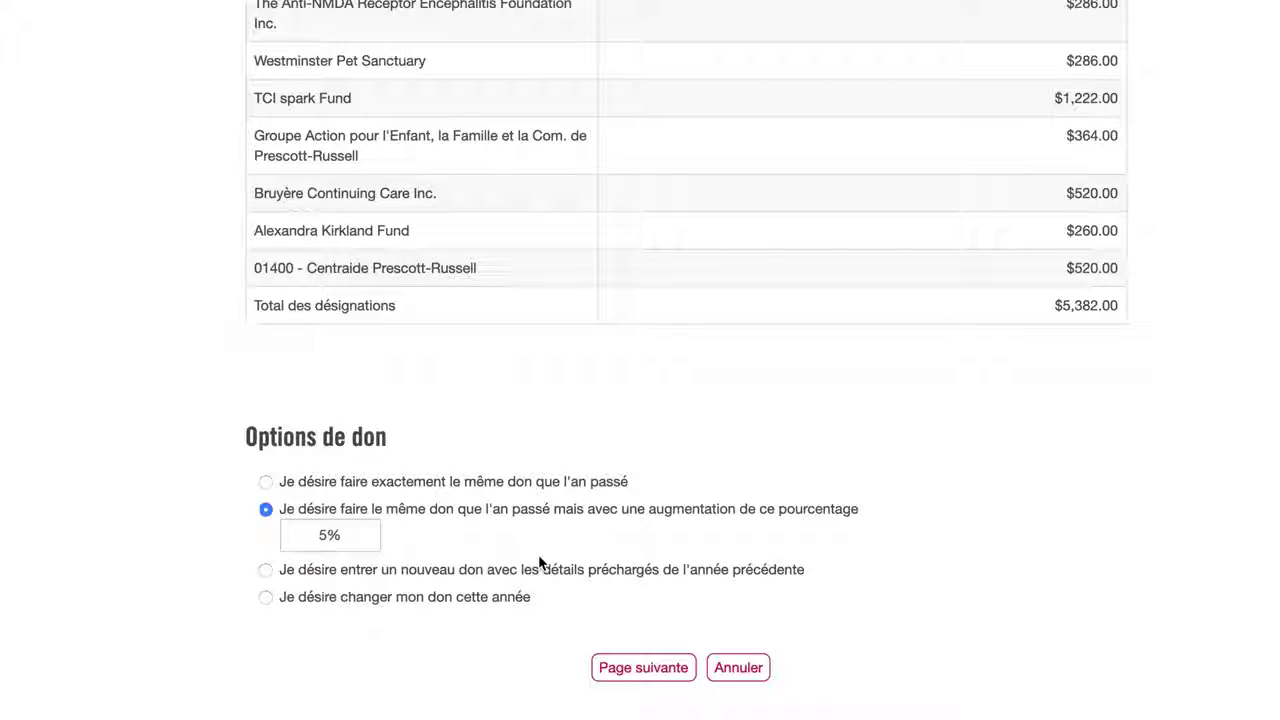
pyautogui.click(634, 671)
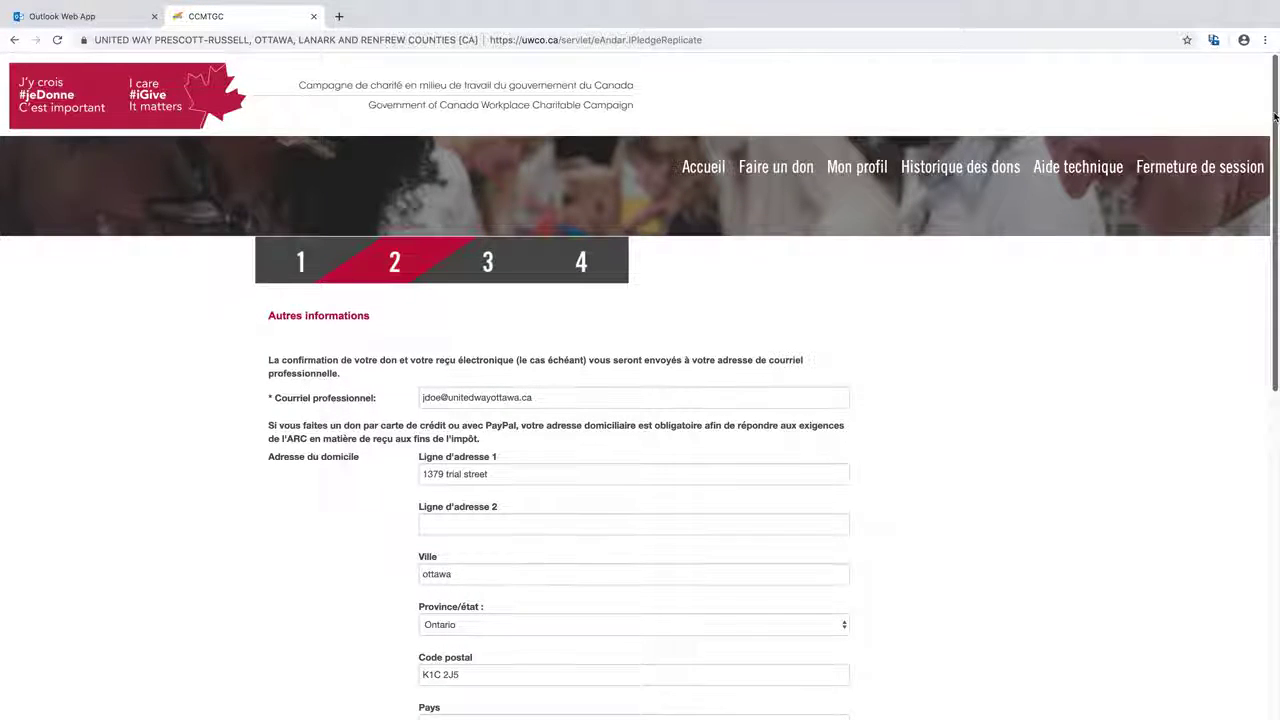
# Tick 'Merci de communiquer mon nom…' to share your name and gift amount, then continue
pyautogui.moveTo(1275, 117); pyautogui.dragTo(1268, 370)
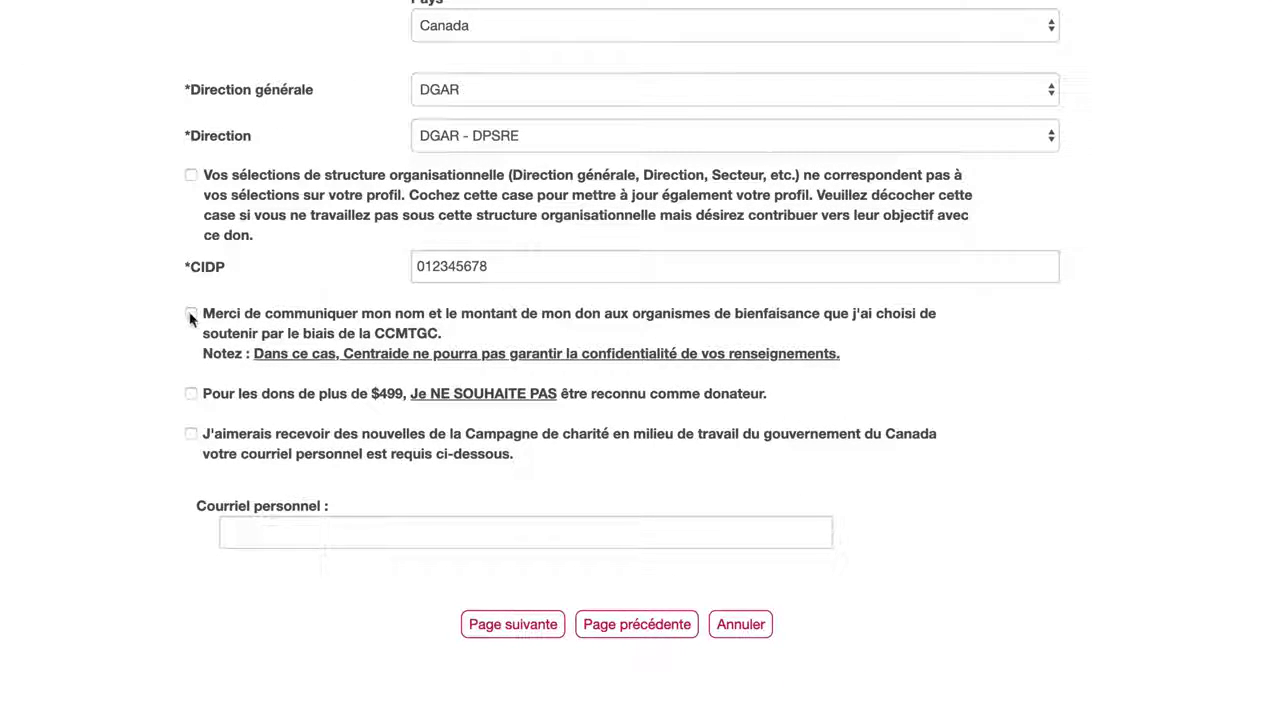
pyautogui.click(191, 314)
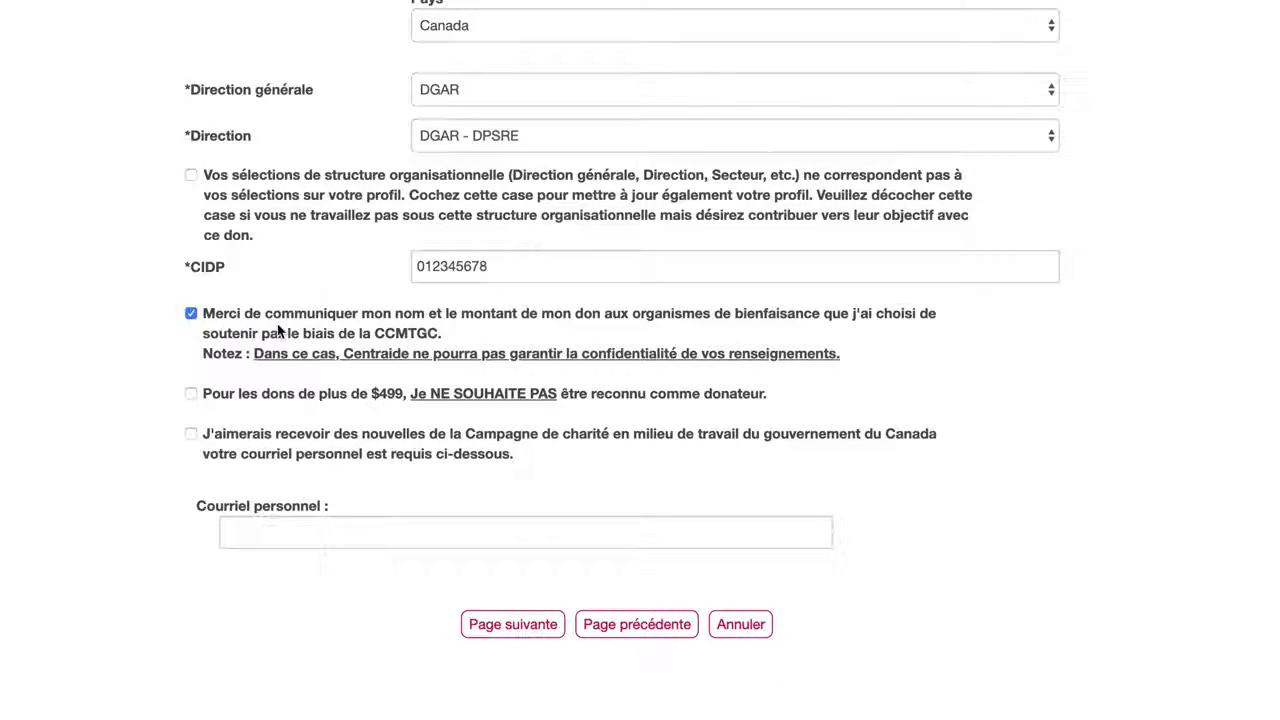
pyautogui.click(513, 625)
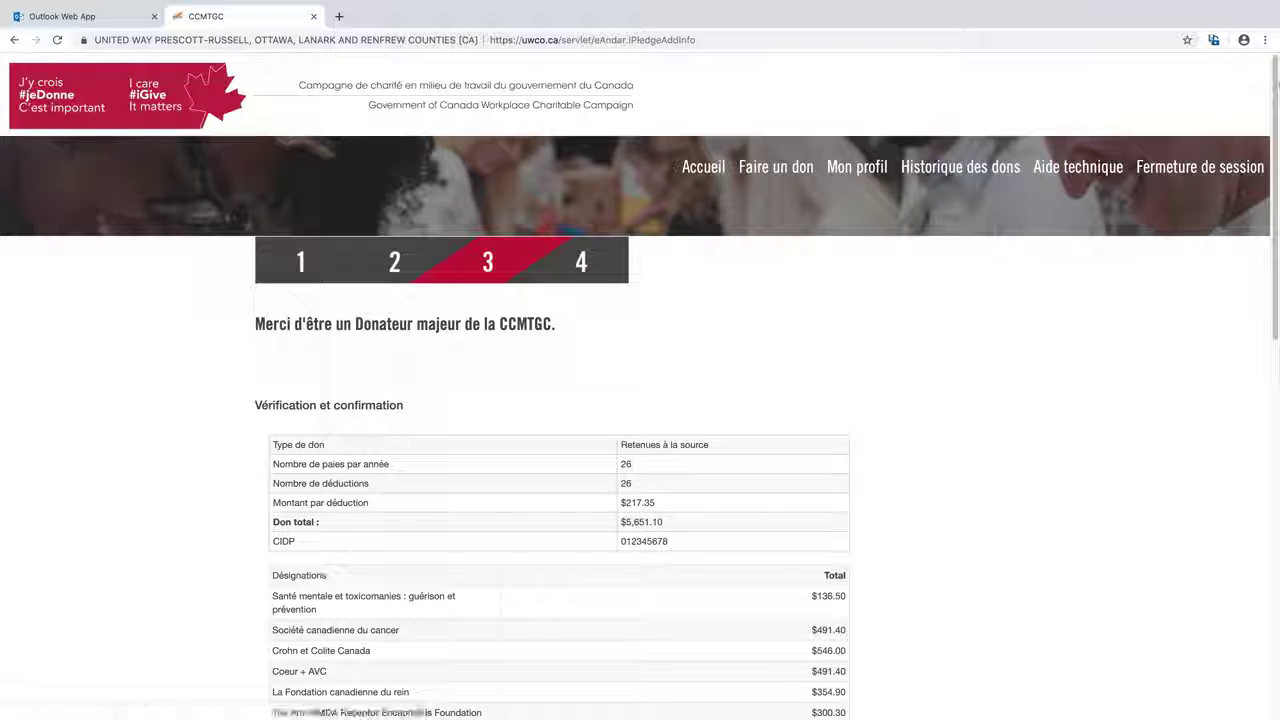
# Review the $5,651.10 pledge summary and cancel it with Annuler instead of confirming
pyautogui.moveTo(1276, 85); pyautogui.dragTo(1264, 232)
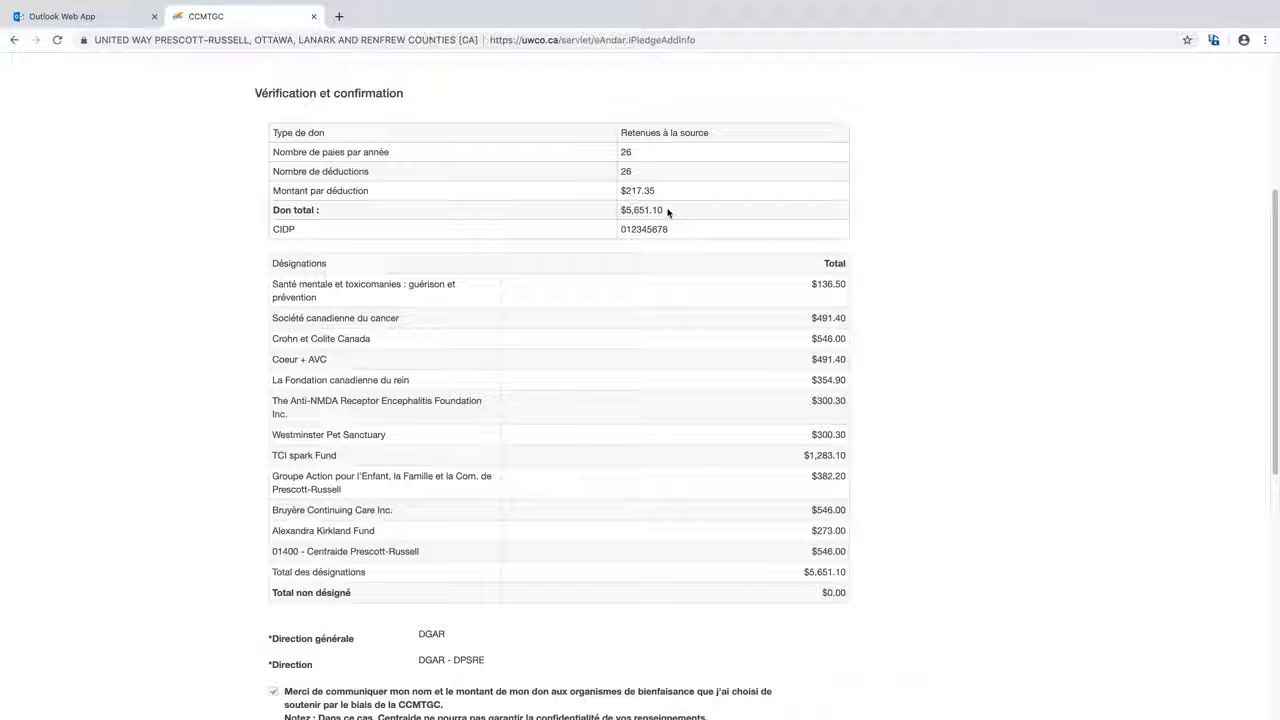
pyautogui.moveTo(1274, 214); pyautogui.dragTo(1080, 370)
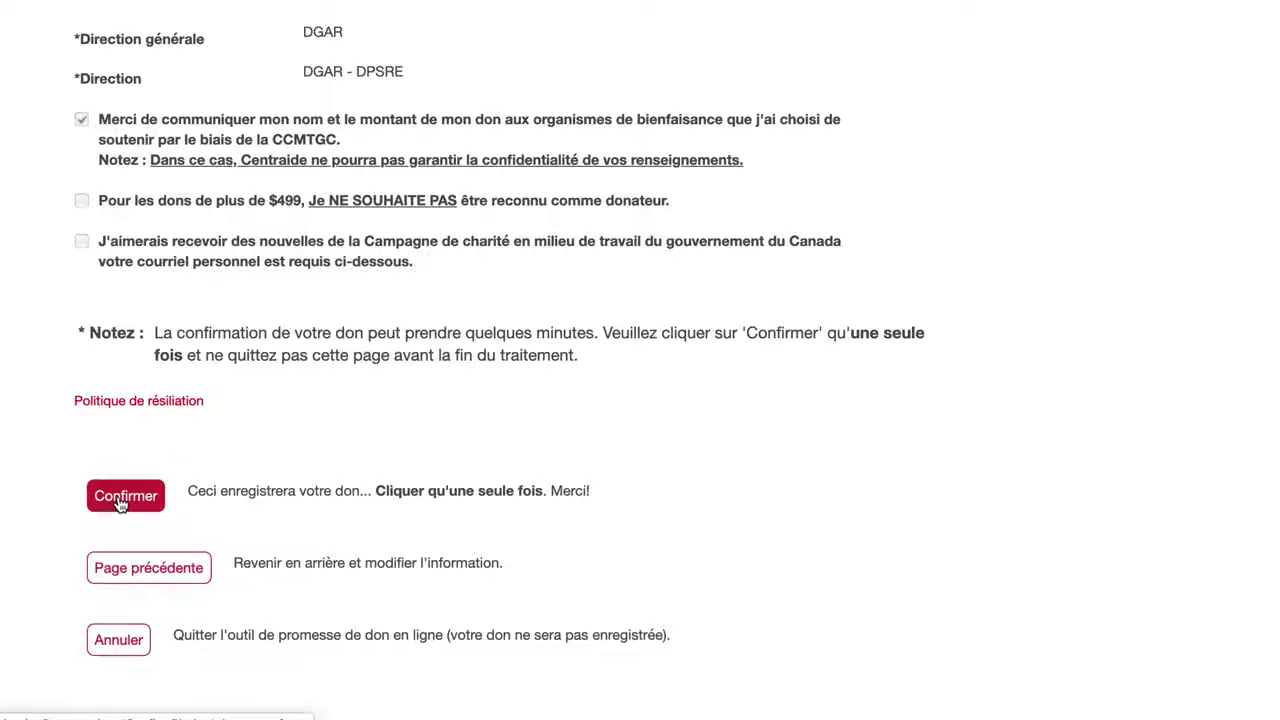
pyautogui.click(118, 641)
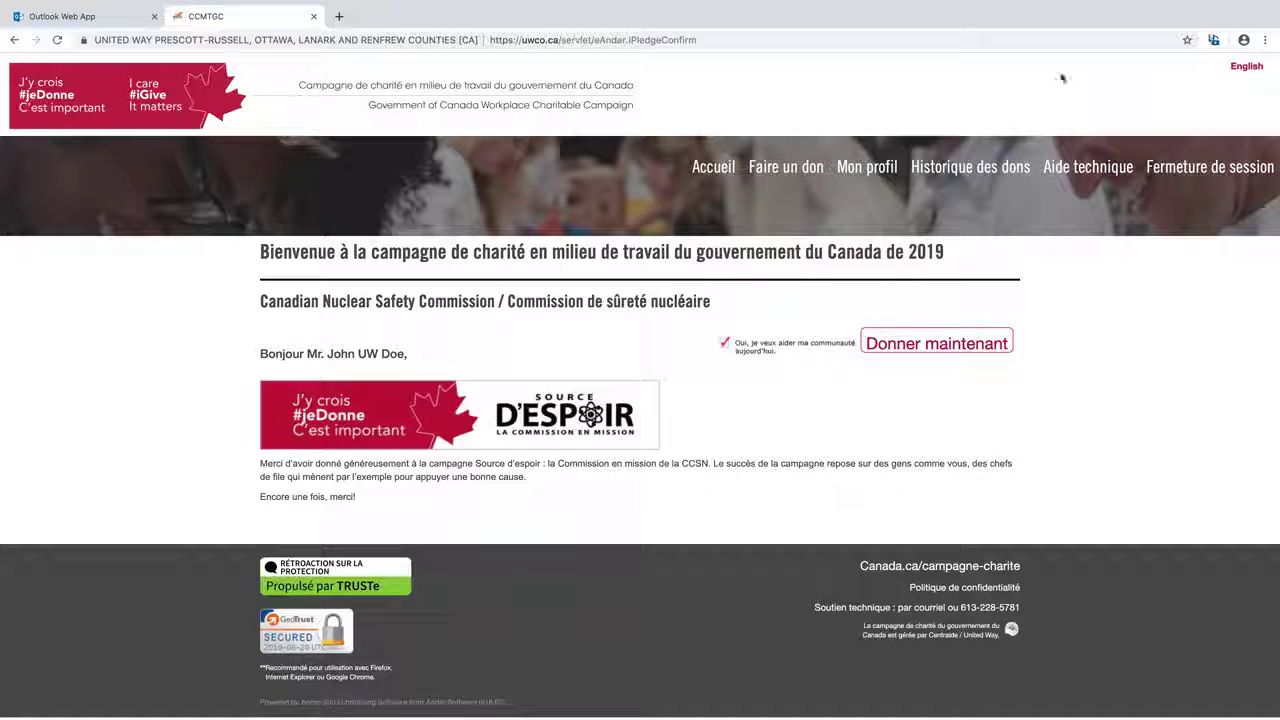
# Start a new pledge with Faire un don and choose 'Je désire entrer un nouveau don…'
pyautogui.click(767, 172)
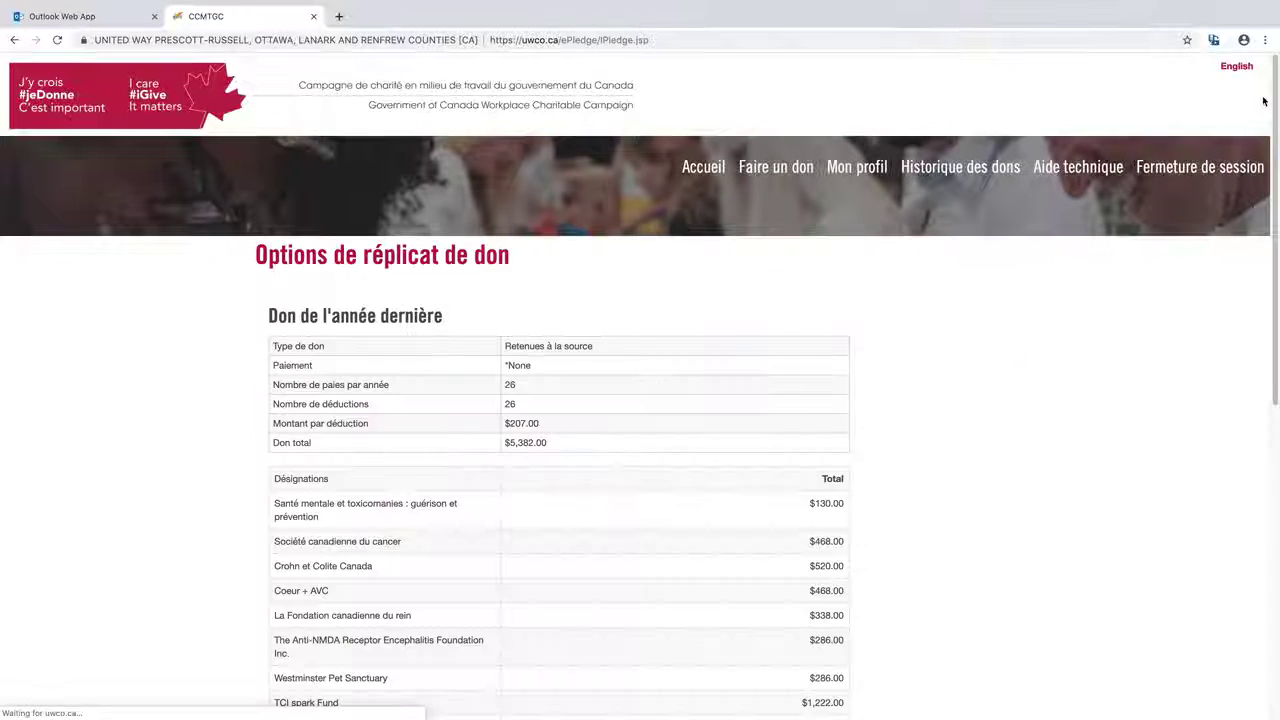
pyautogui.moveTo(1273, 92); pyautogui.dragTo(1272, 333)
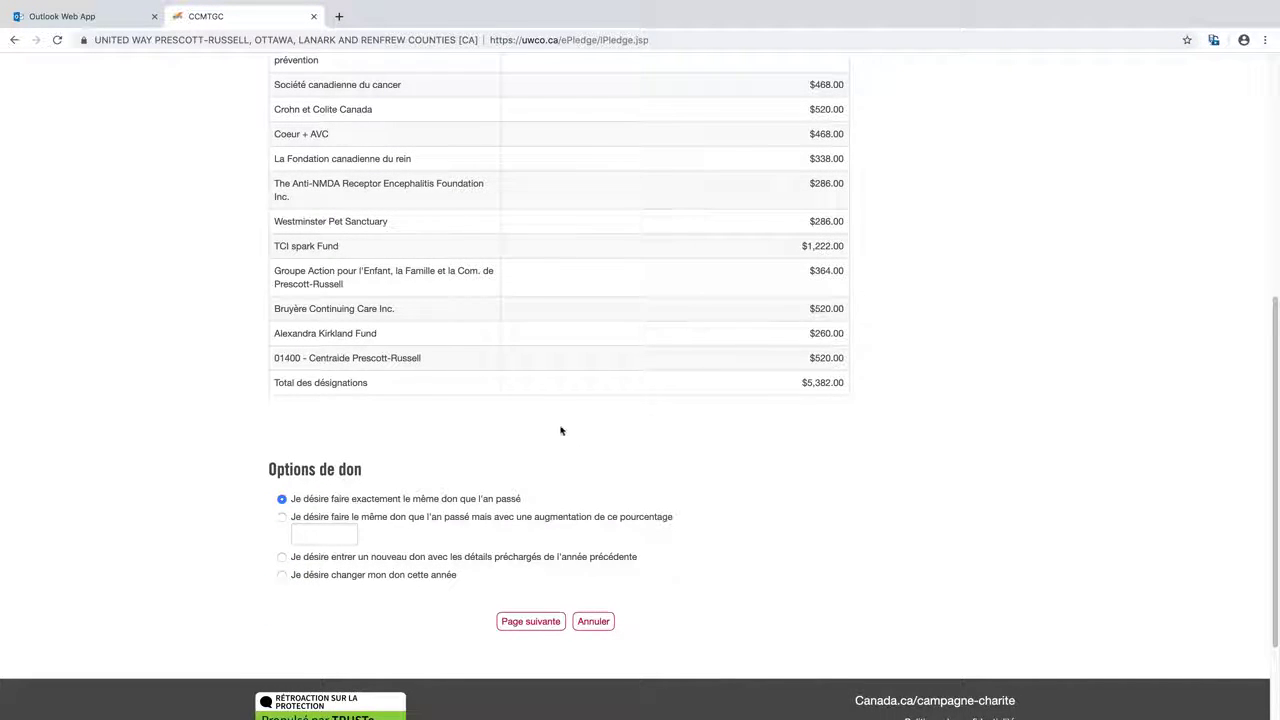
pyautogui.click(270, 534)
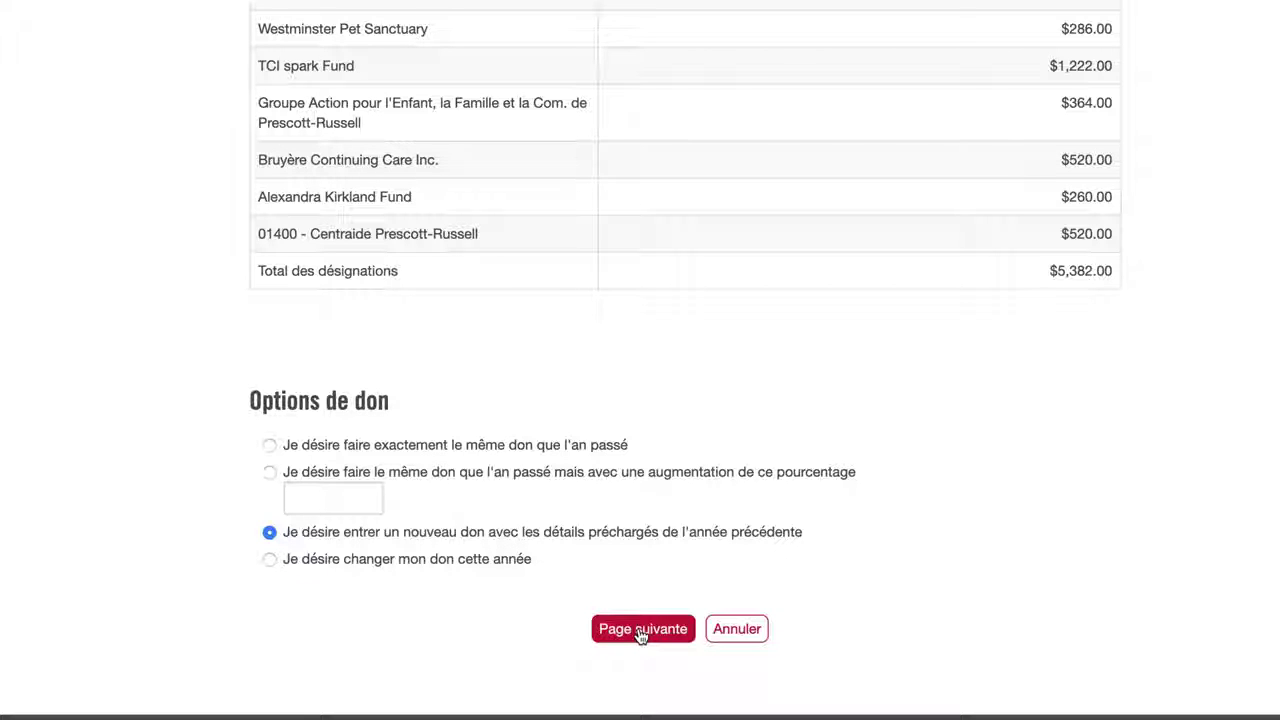
# Keep payroll deduction with the CIDP number and continue to the designation page
pyautogui.click(641, 630)
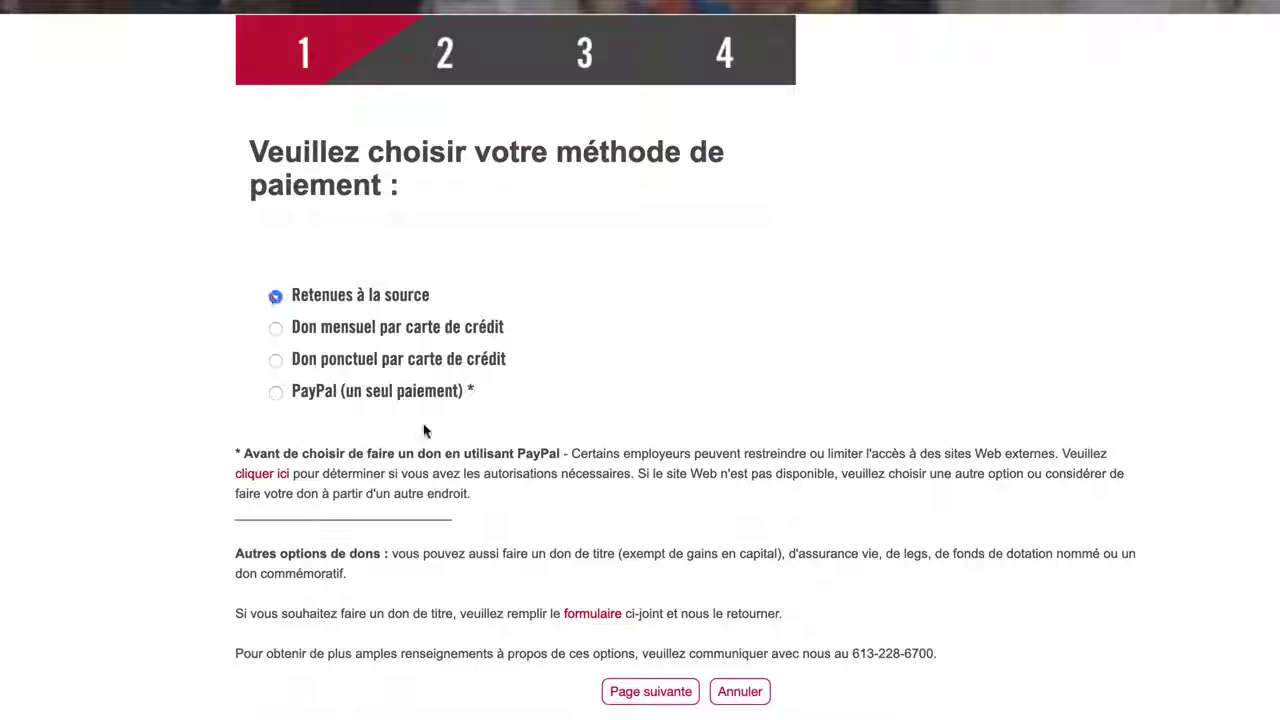
pyautogui.click(648, 692)
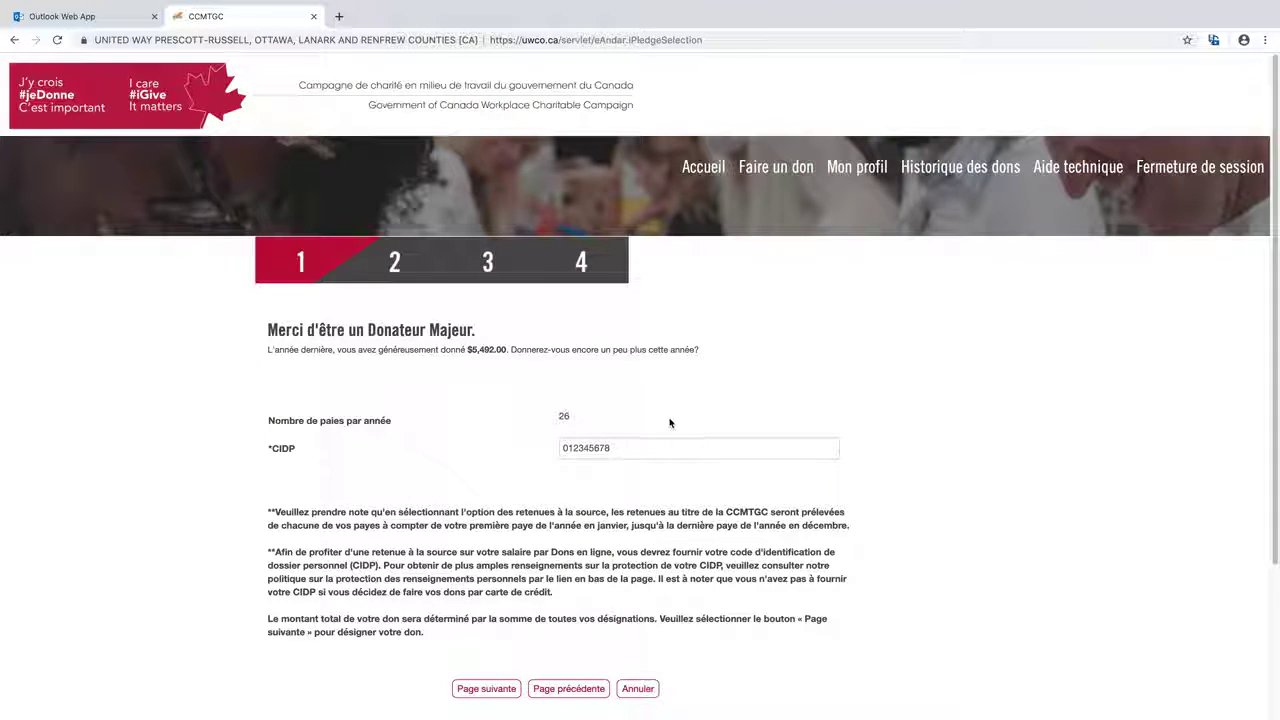
pyautogui.click(624, 452)
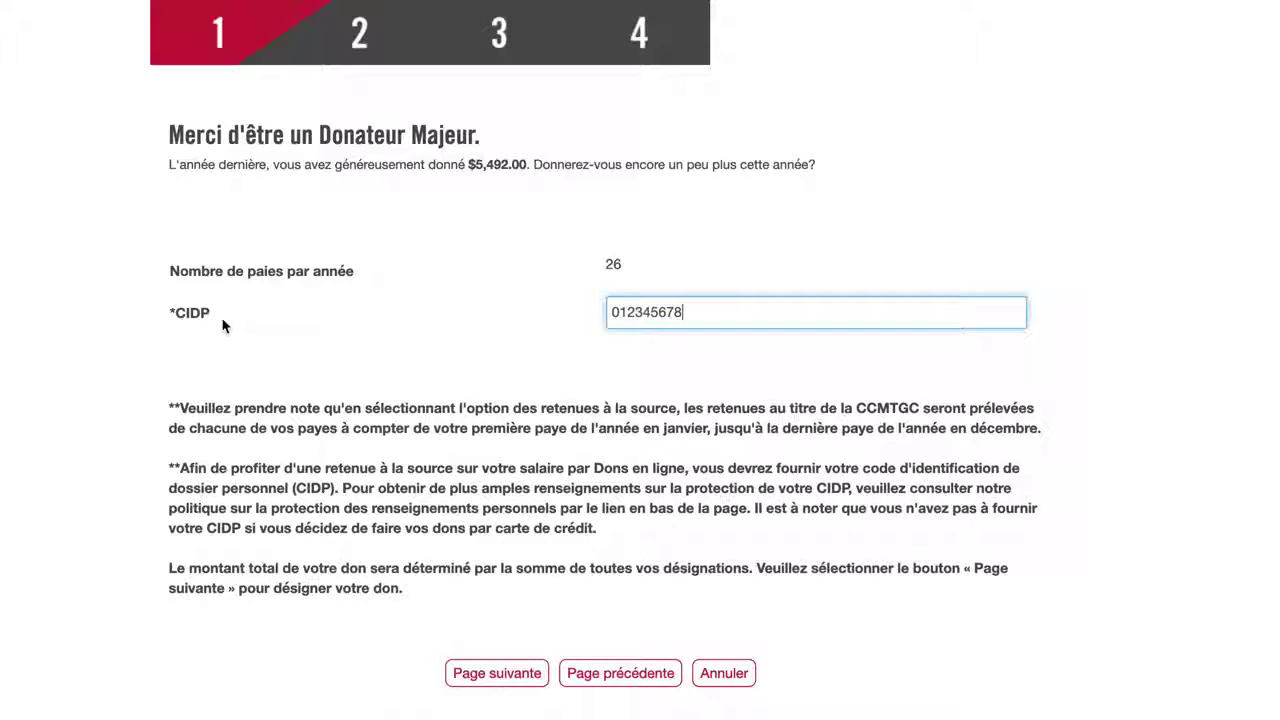
pyautogui.click(497, 675)
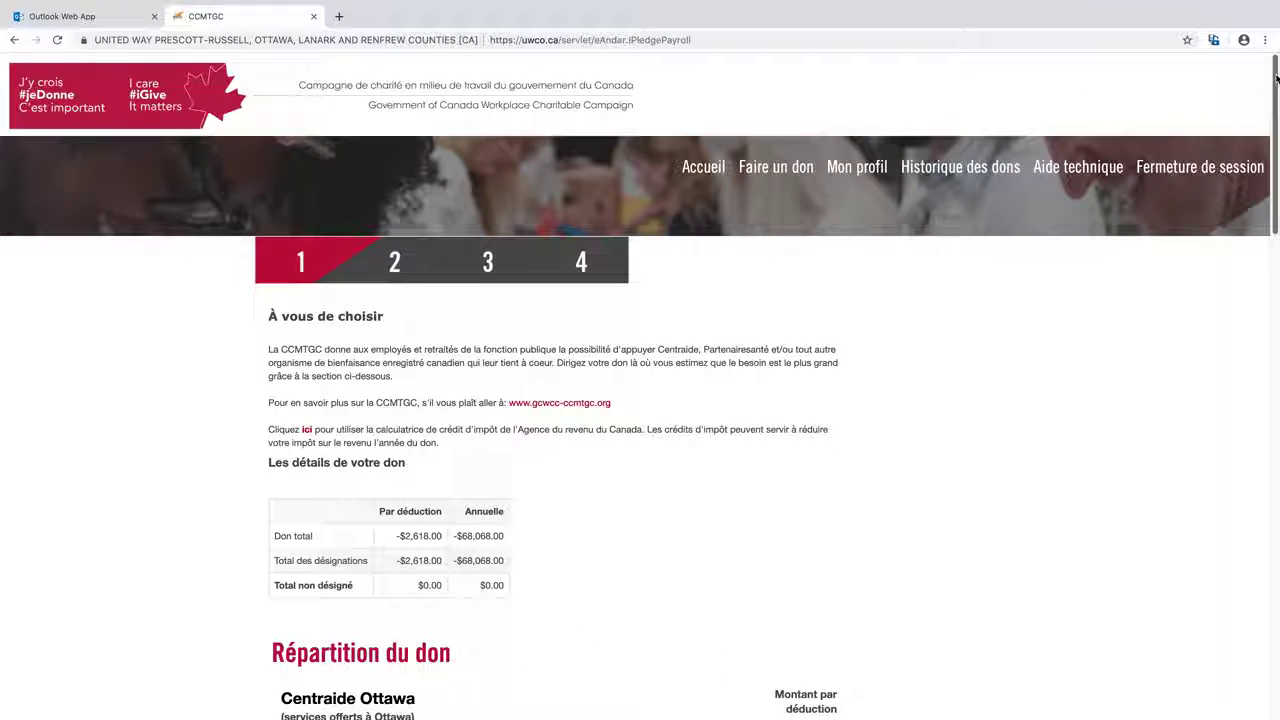
# Expand the Centraide Ottawa, Centraide Outaouais and PartenaireSanté charity lists
pyautogui.scroll(-5, 1276, 80)
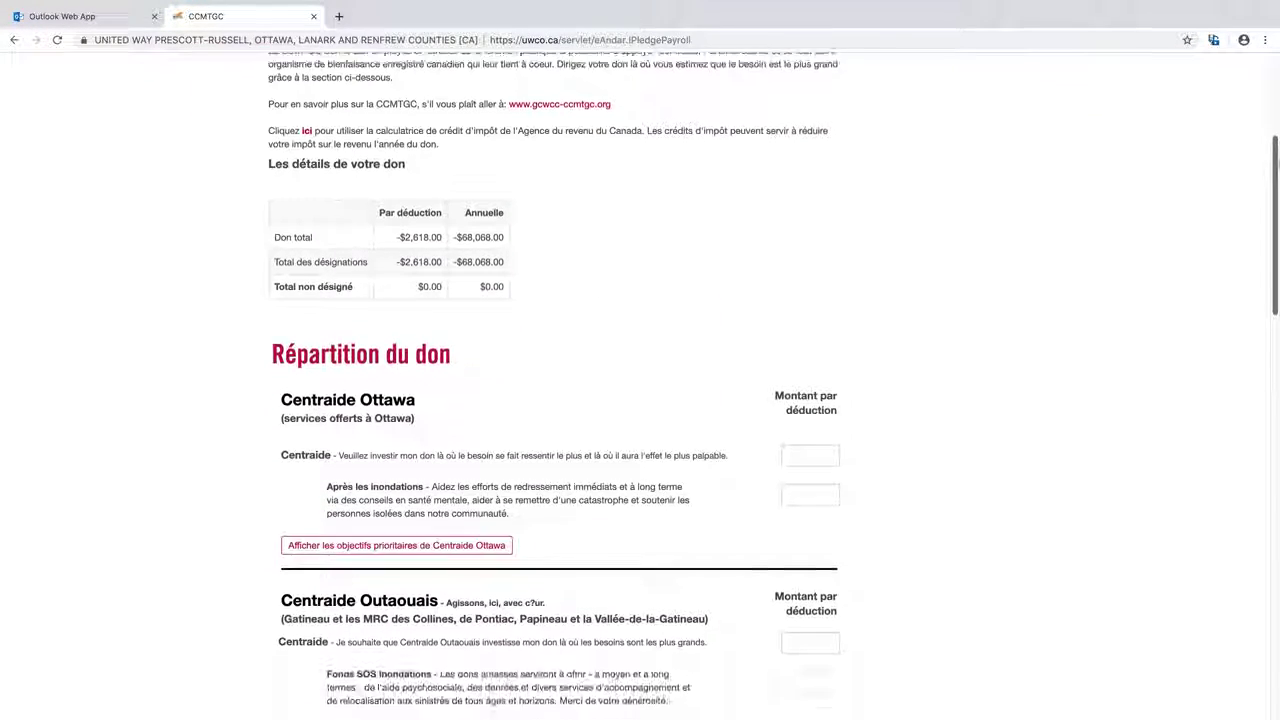
pyautogui.scroll(-3, 640, 386)
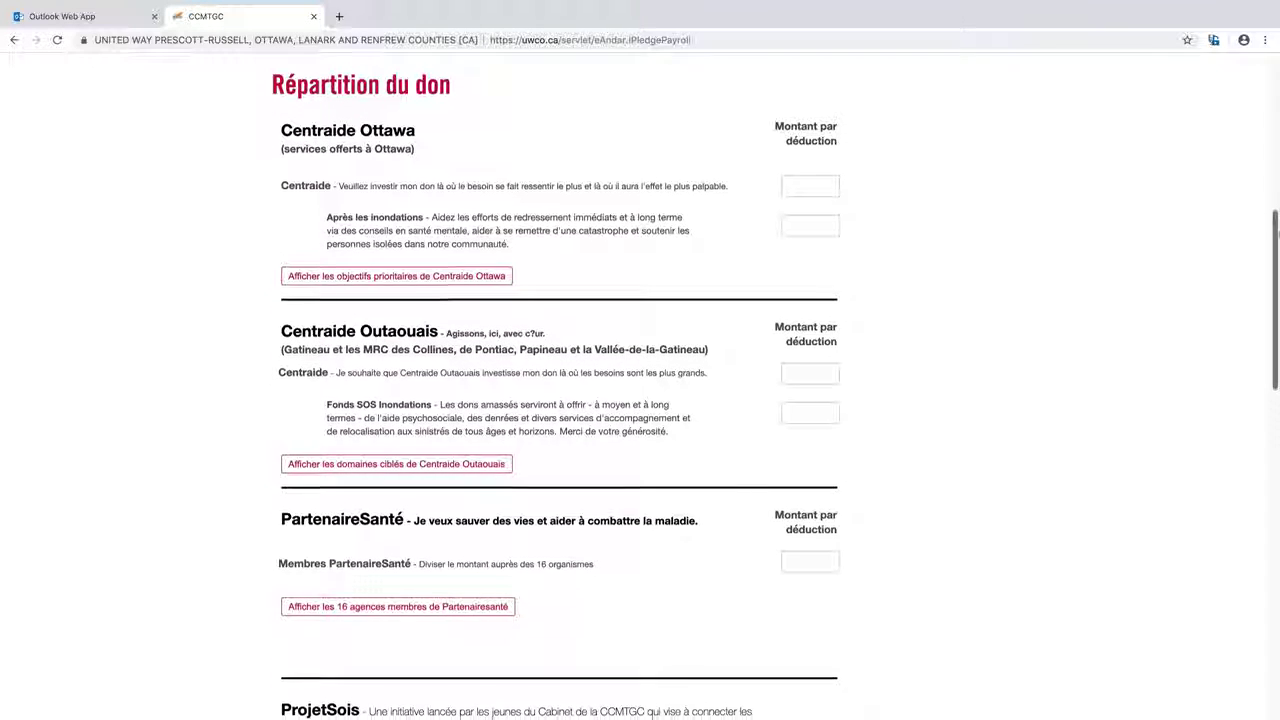
pyautogui.scroll(-1, 1220, 219)
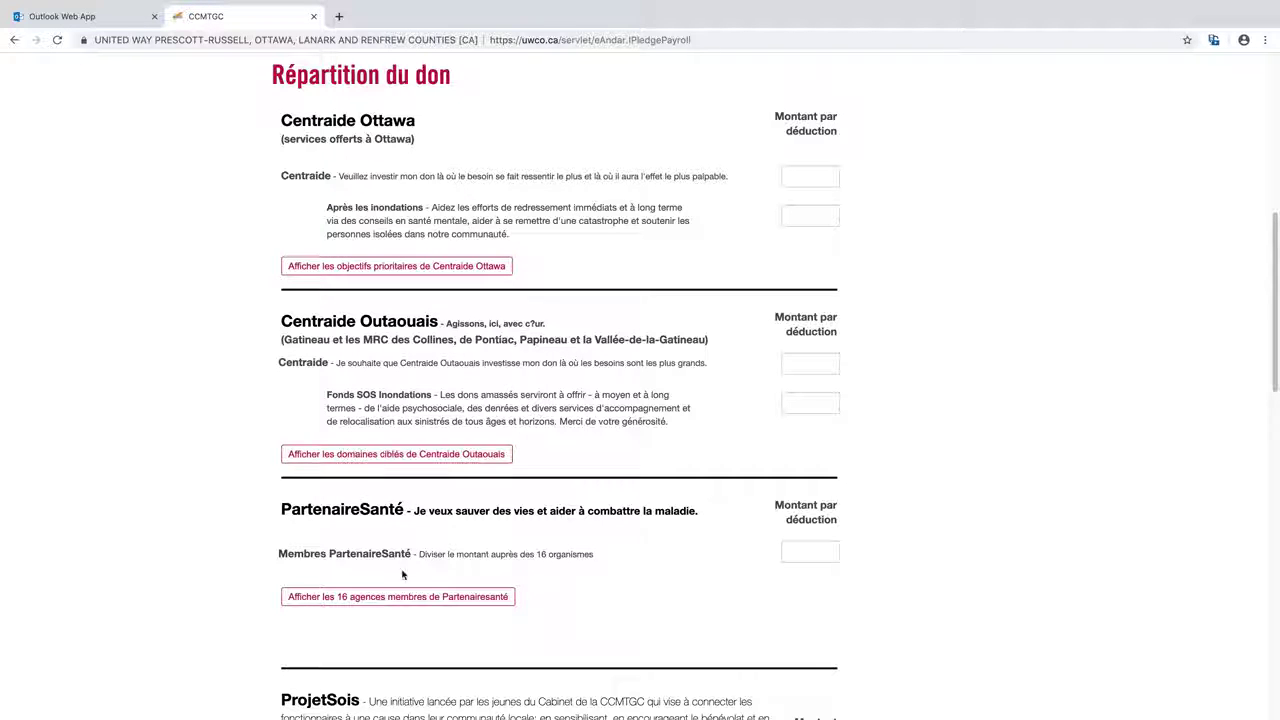
pyautogui.click(380, 268)
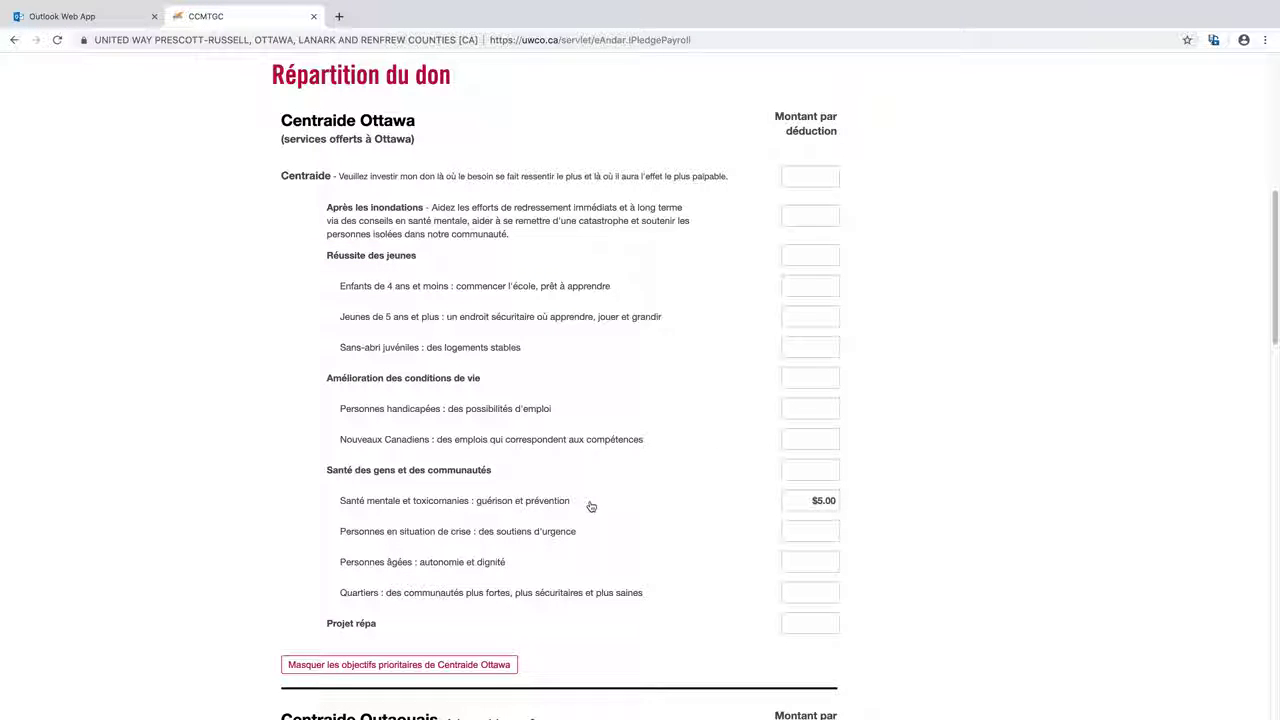
pyautogui.moveTo(1276, 250); pyautogui.dragTo(1276, 353)
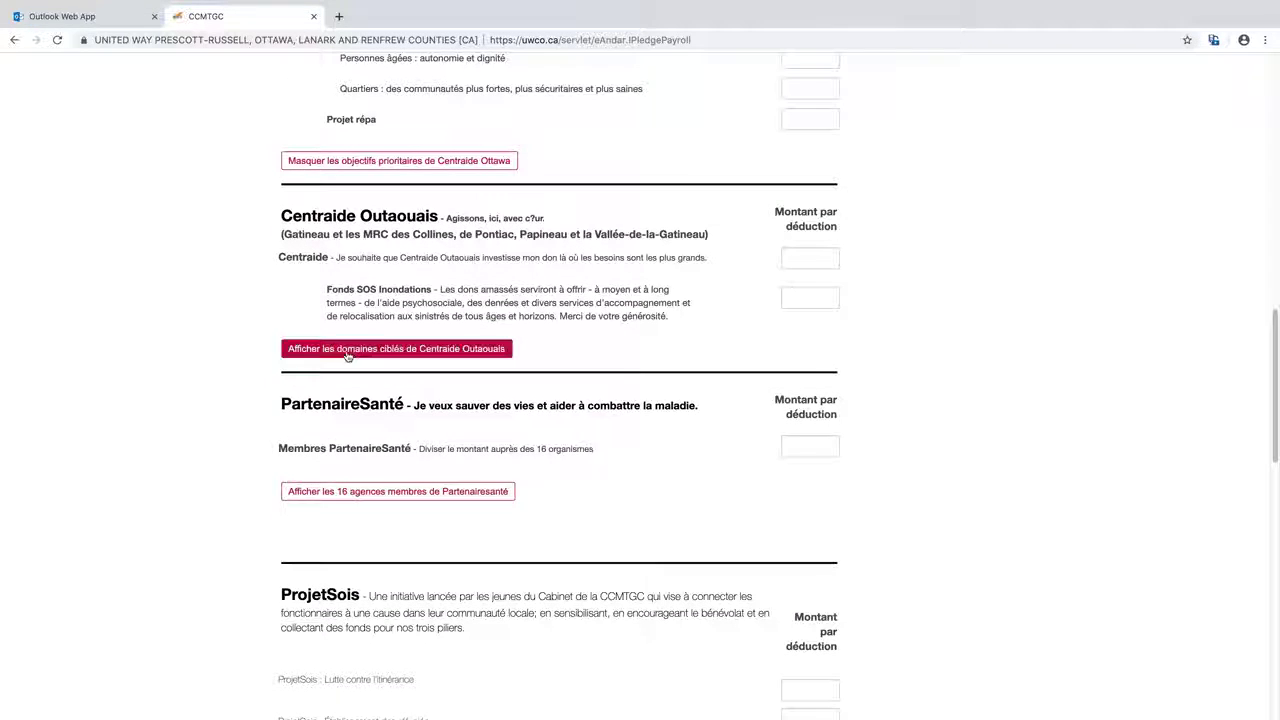
pyautogui.click(379, 353)
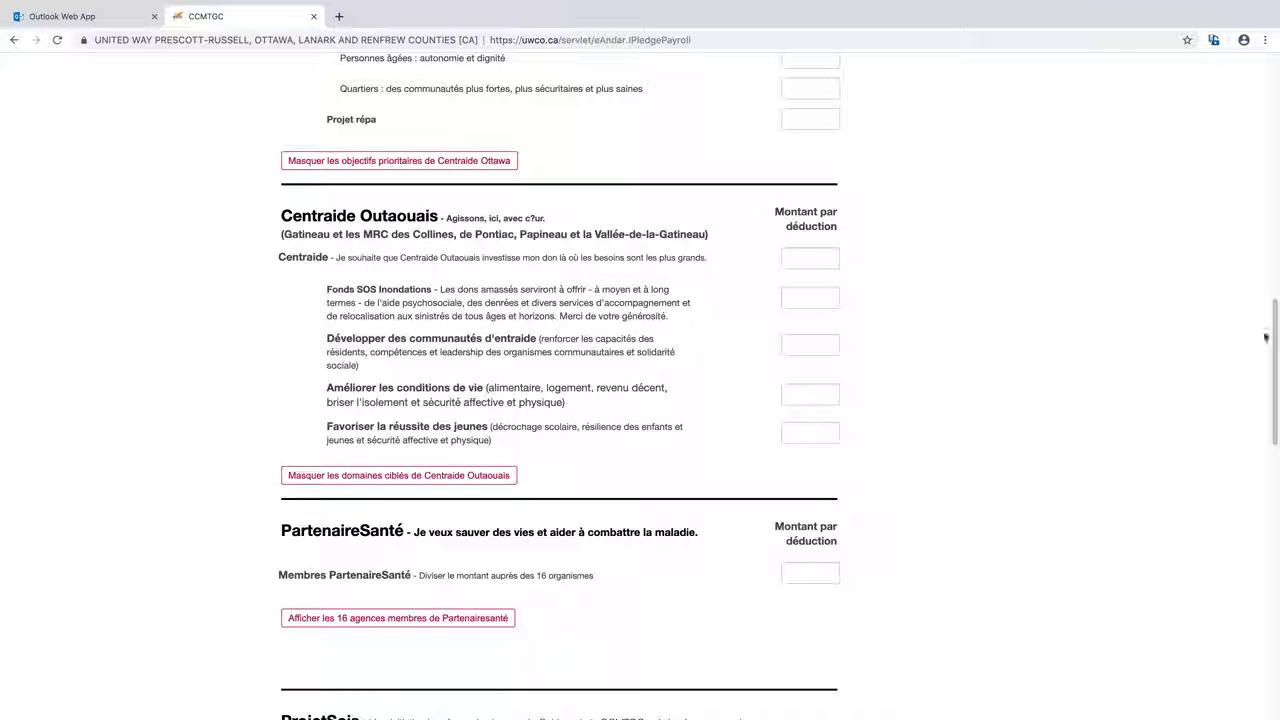
pyautogui.moveTo(1276, 346); pyautogui.dragTo(1276, 418)
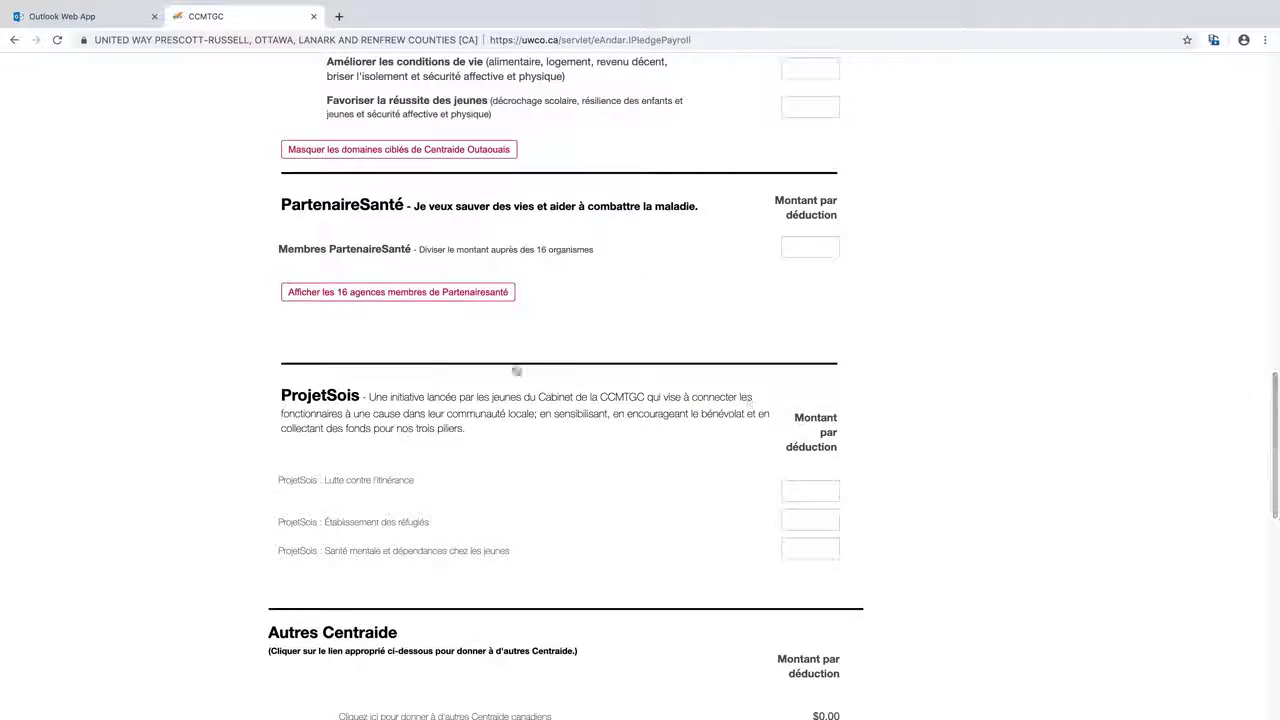
pyautogui.click(403, 297)
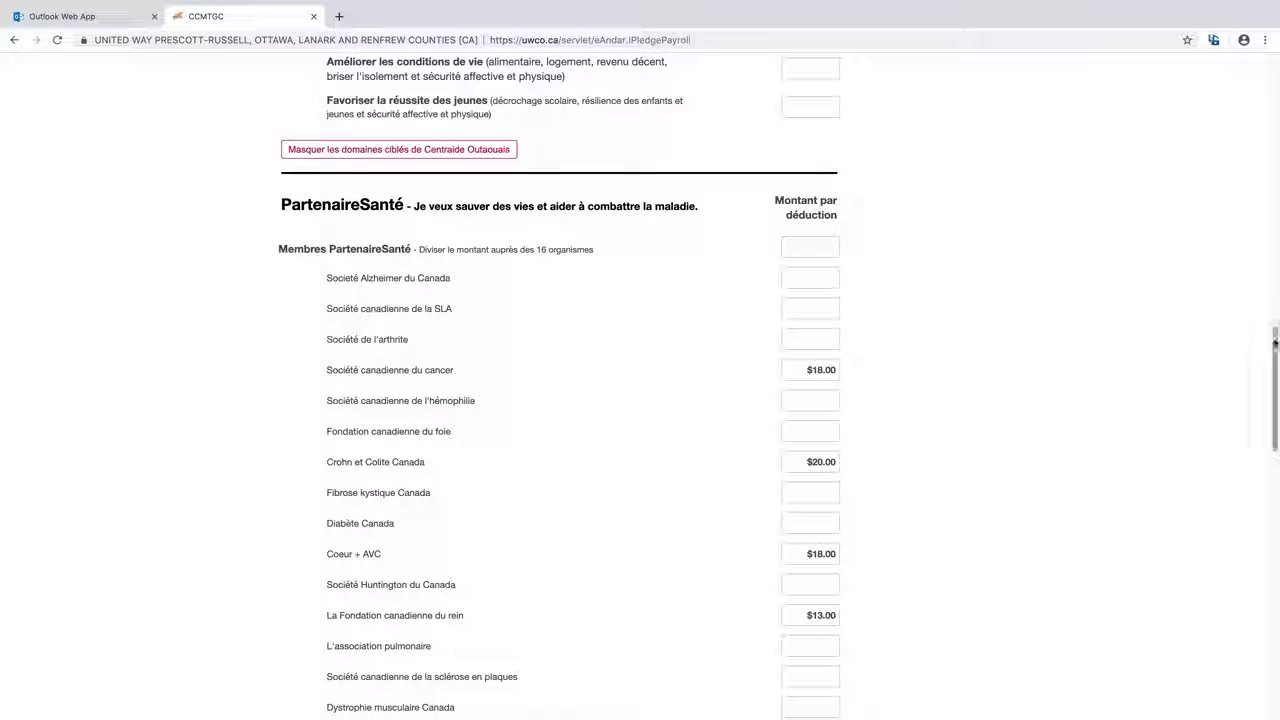
pyautogui.moveTo(1276, 343); pyautogui.dragTo(1277, 381)
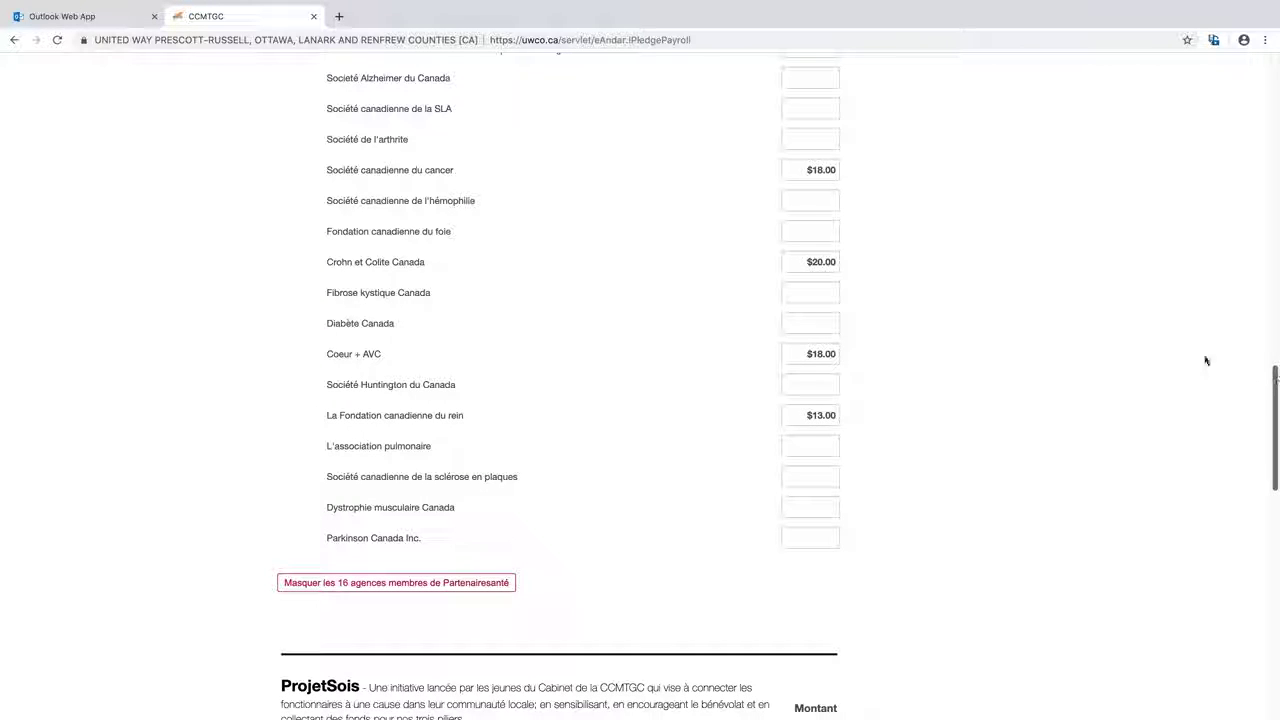
# Set Société canadienne du cancer to $25.00 and Parkinson Canada Inc. to $10.00 per deduction
pyautogui.click(800, 170)
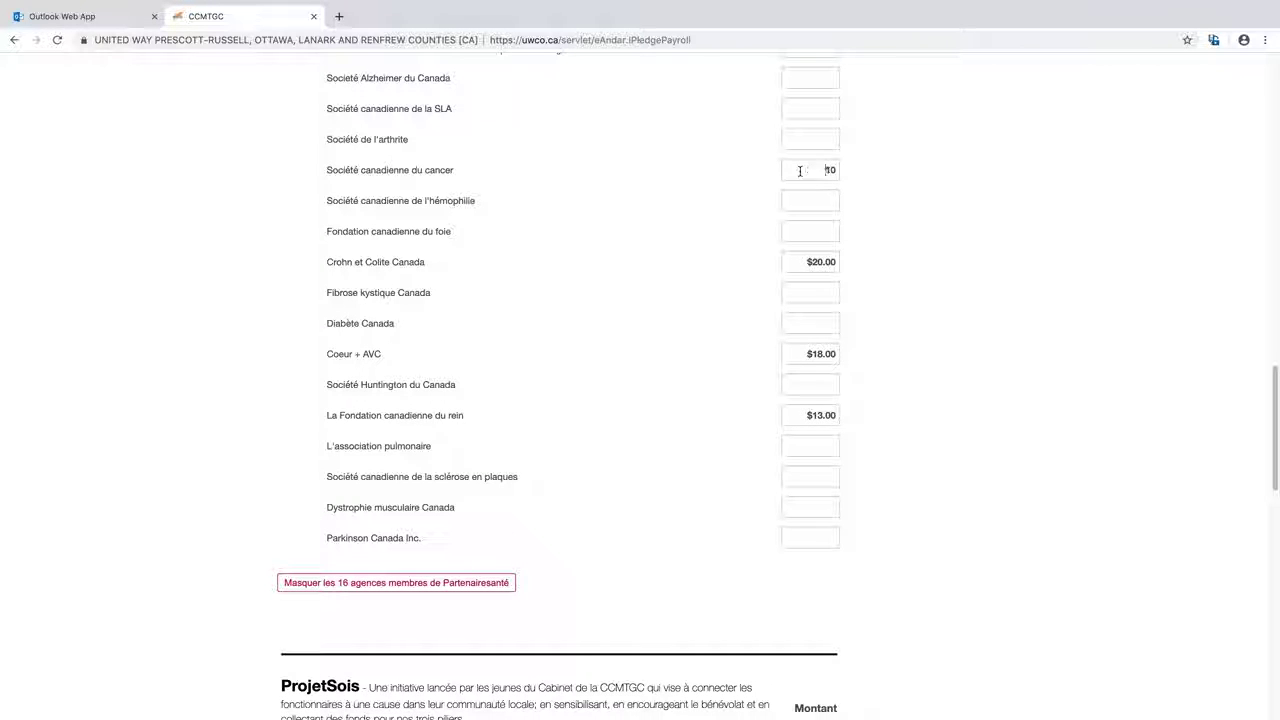
pyautogui.moveTo(800, 170); pyautogui.dragTo(940, 180)
pyautogui.click(809, 200)
pyautogui.scroll(1, 825, 290)
pyautogui.click(822, 538)
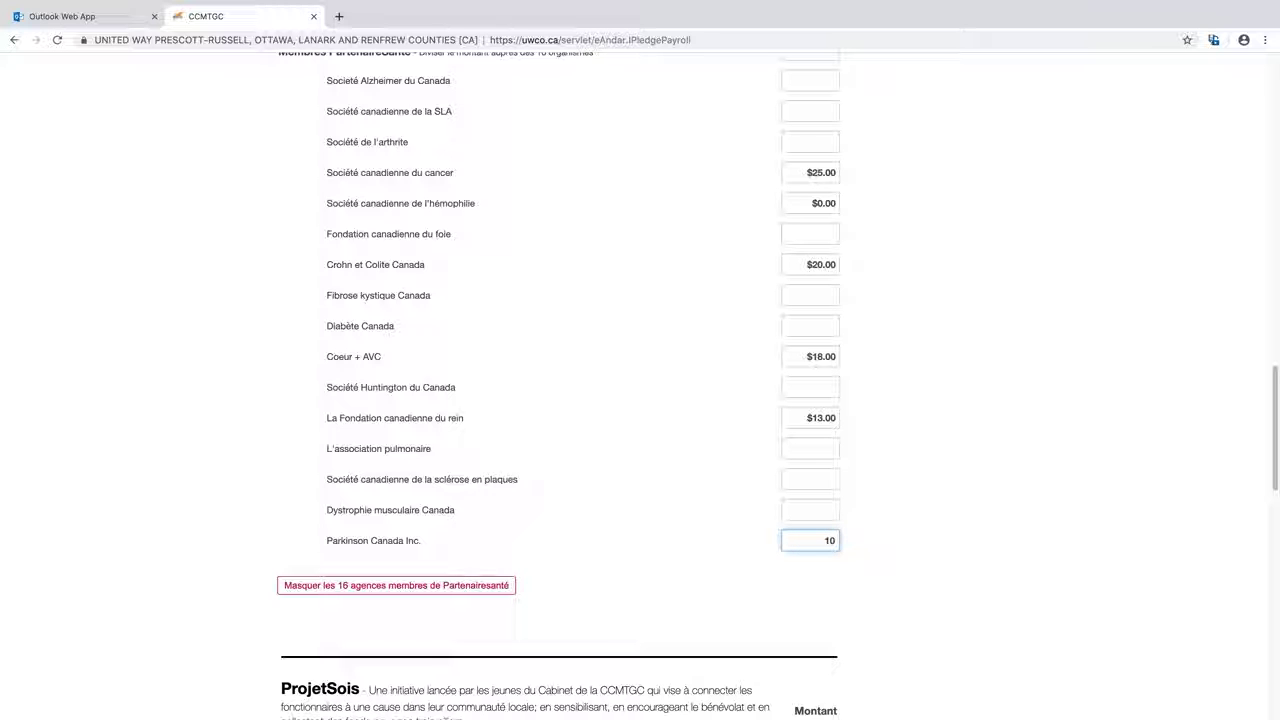
pyautogui.click(788, 514)
pyautogui.scroll(-5, 1117, 460)
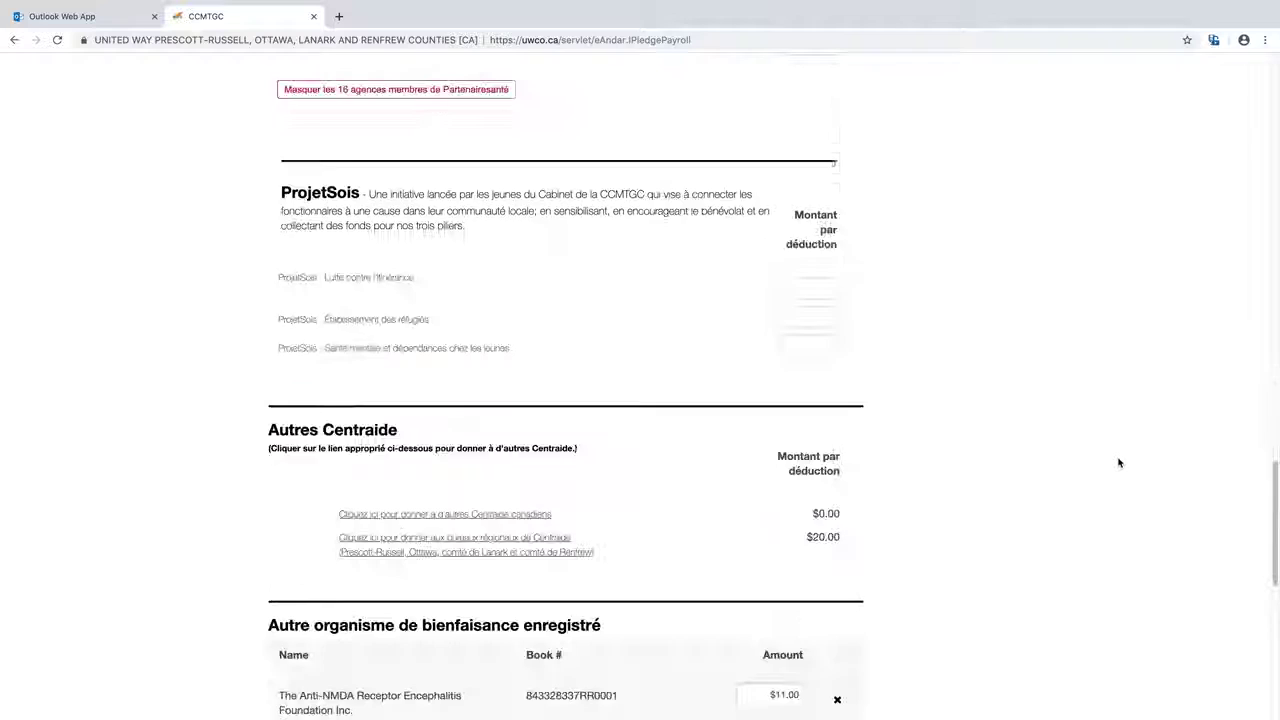
# Enter 16 for Westminster Pet Sanctuary and continue to the additional information form
pyautogui.scroll(-5, 1119, 462)
pyautogui.scroll(2, 1119, 462)
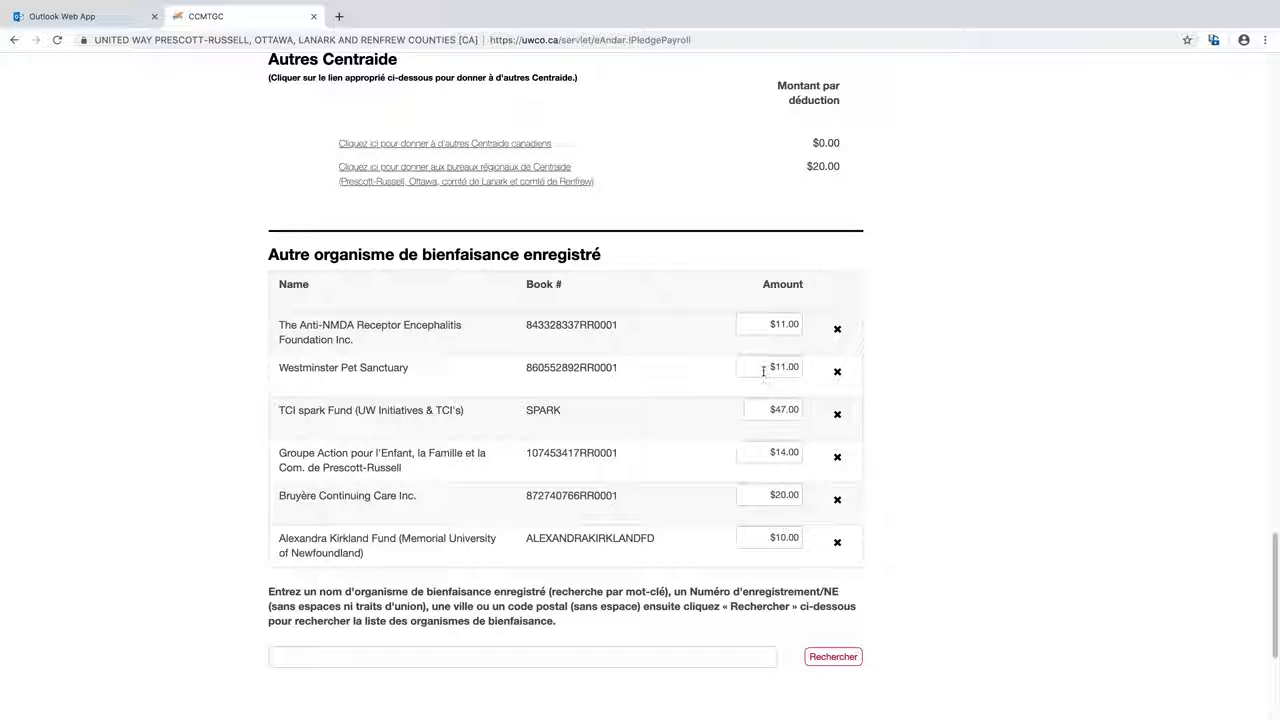
pyautogui.click(765, 368)
pyautogui.write('16')
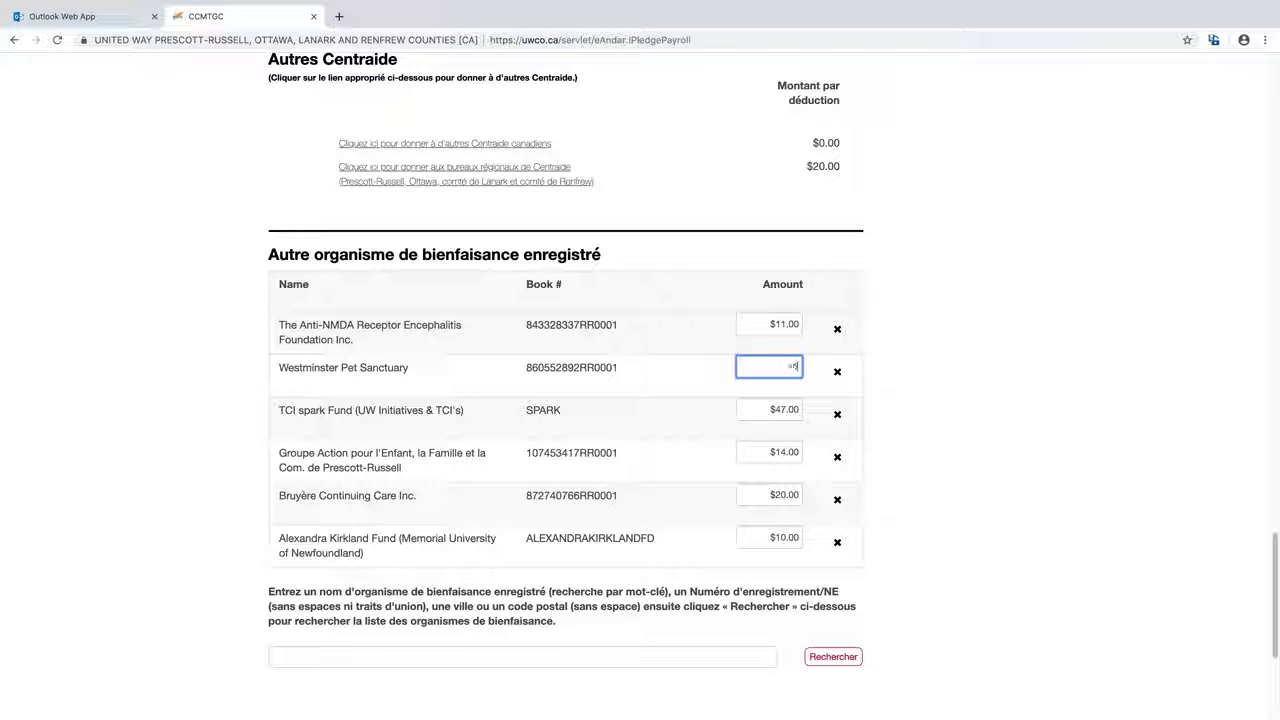
pyautogui.click(945, 402)
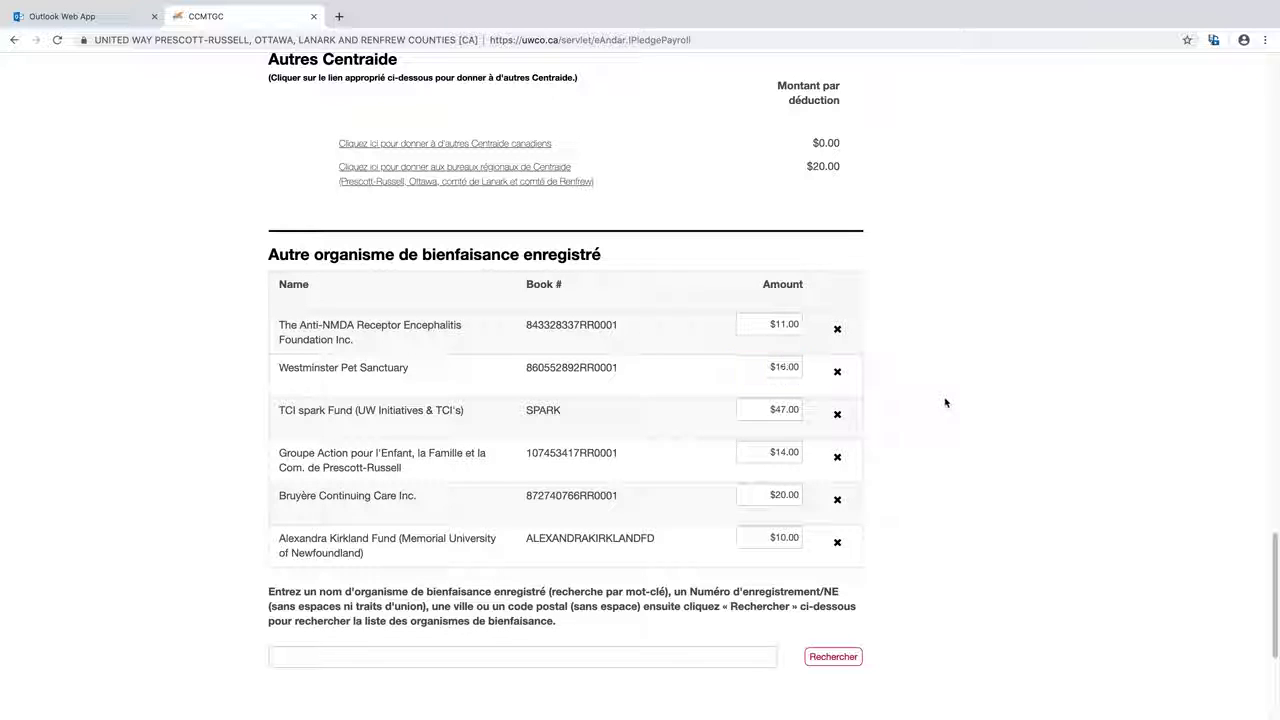
pyautogui.scroll(-3, 1023, 457)
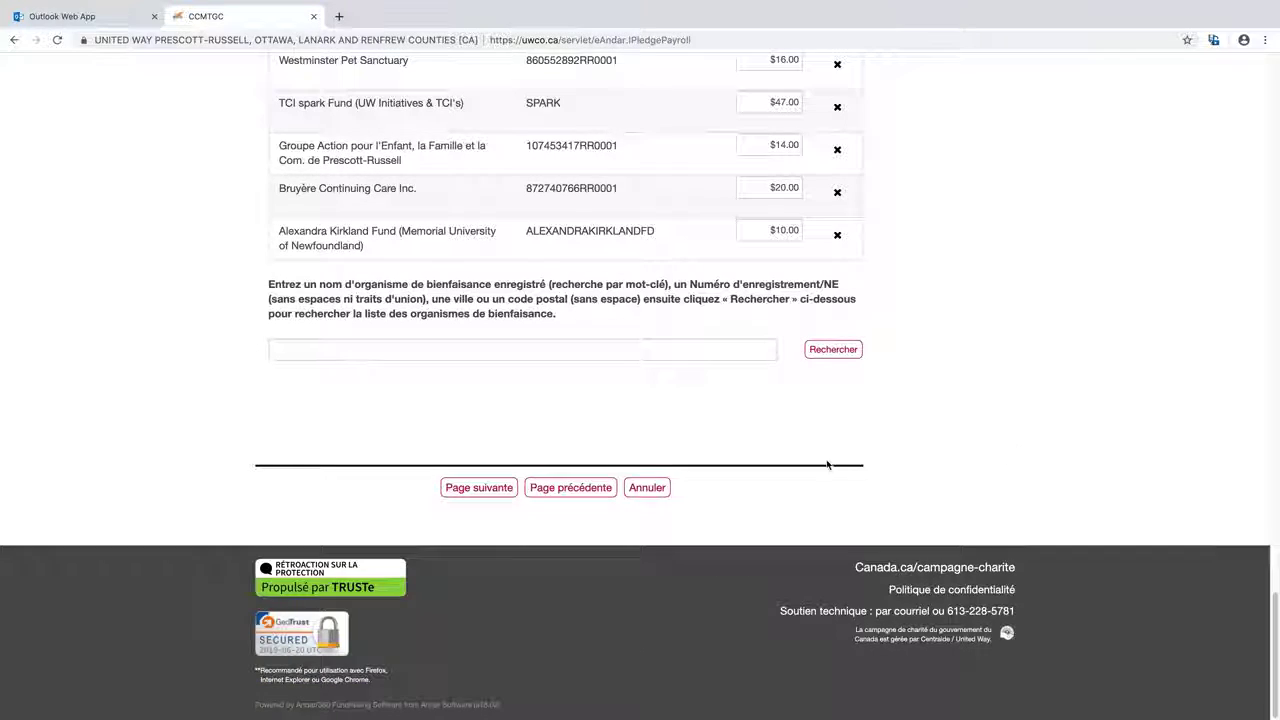
pyautogui.click(479, 494)
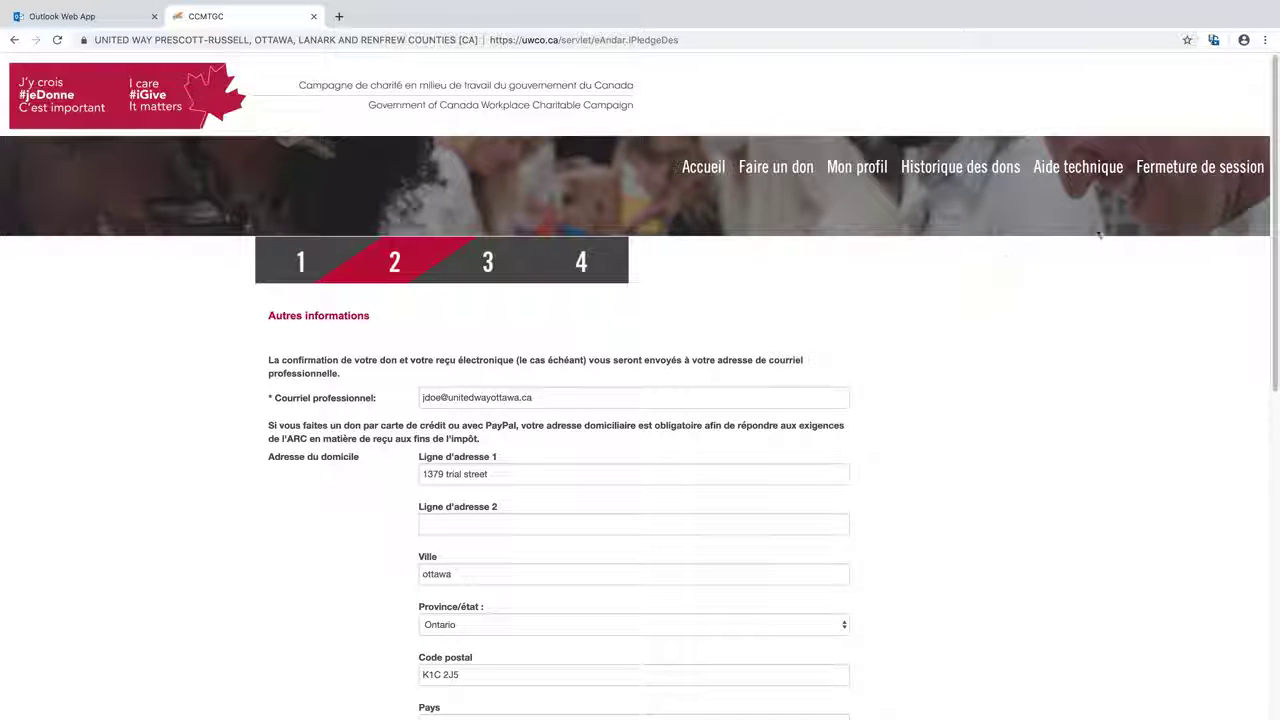
# Scroll down the Autres informations form with the prefilled work e-mail, home address and Canada
pyautogui.scroll(-2, 1277, 118)
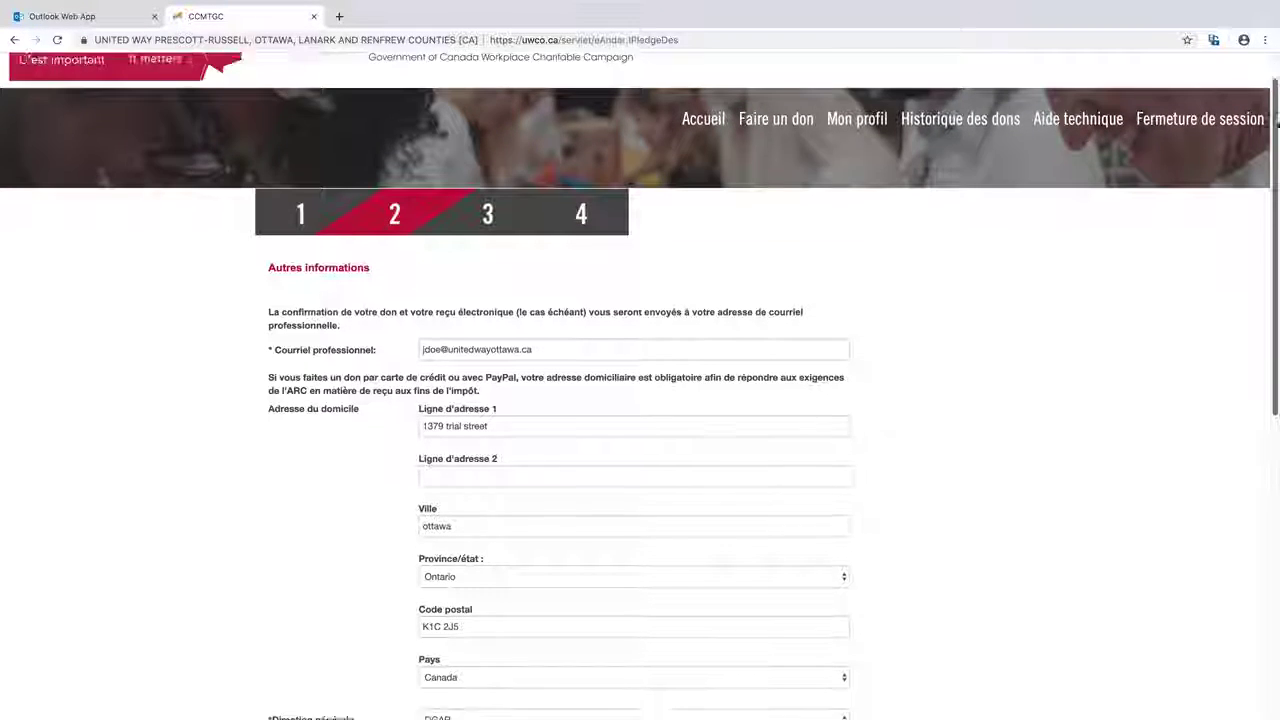
pyautogui.moveTo(1277, 118); pyautogui.dragTo(1277, 350)
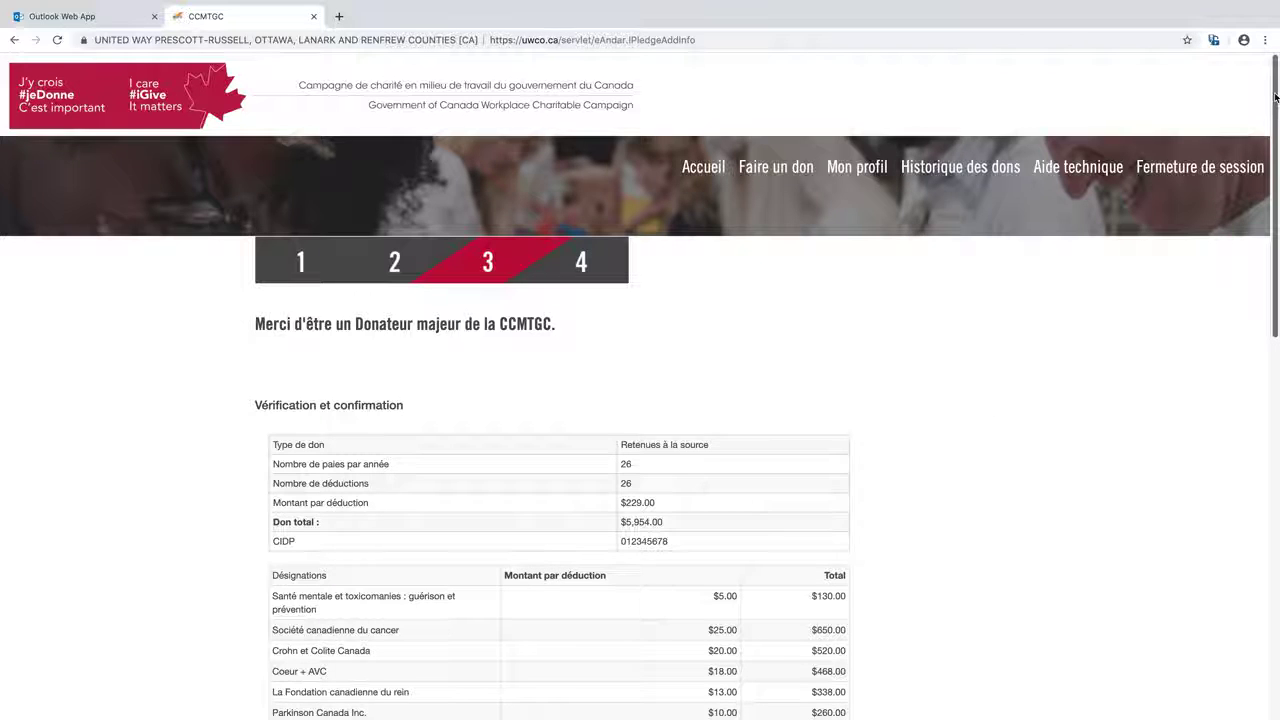
# Review the $229.00-per-deduction, $5,954.00 annual pledge summary, then cancel it without saving
pyautogui.moveTo(1275, 97); pyautogui.dragTo(1277, 228)
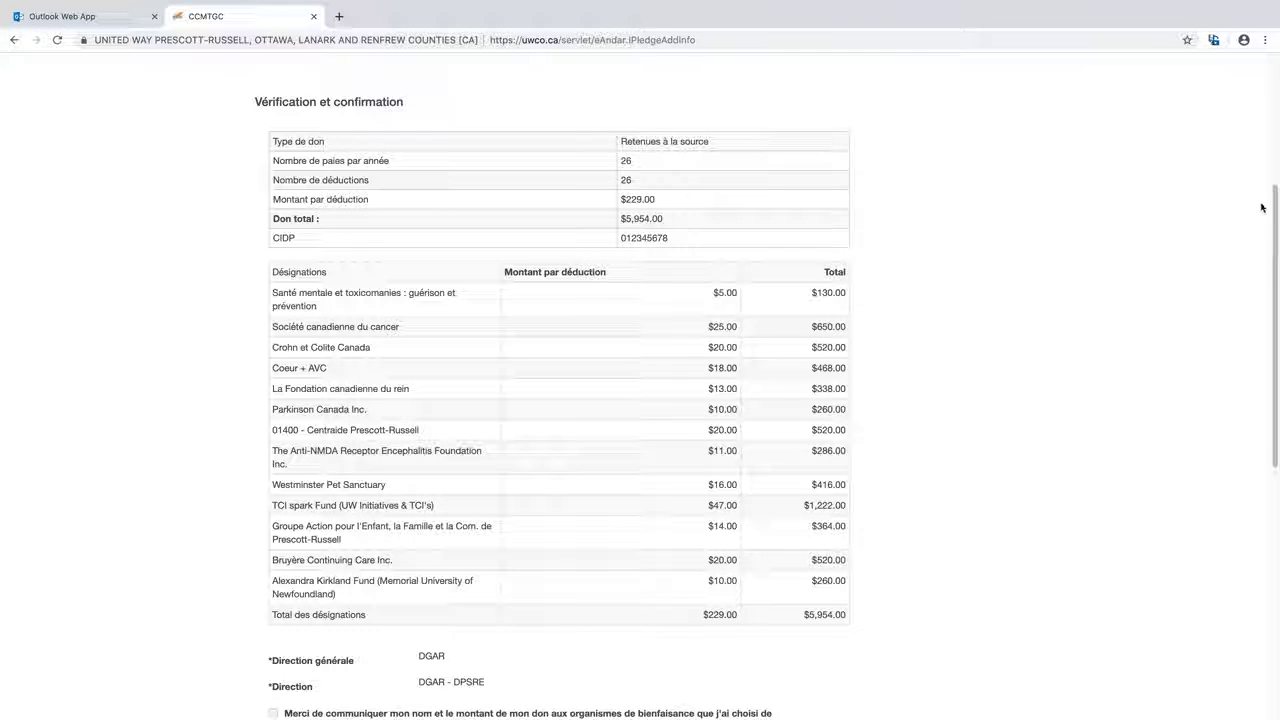
pyautogui.moveTo(1275, 214); pyautogui.dragTo(1275, 407)
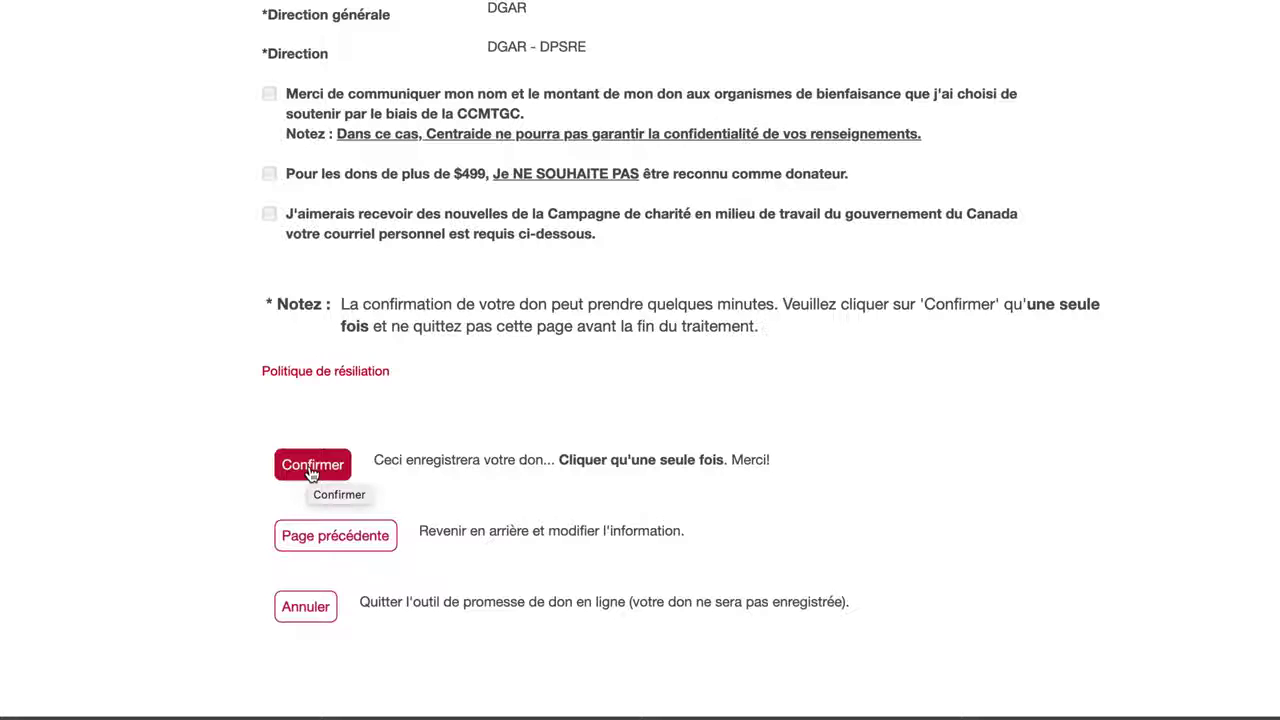
pyautogui.click(305, 608)
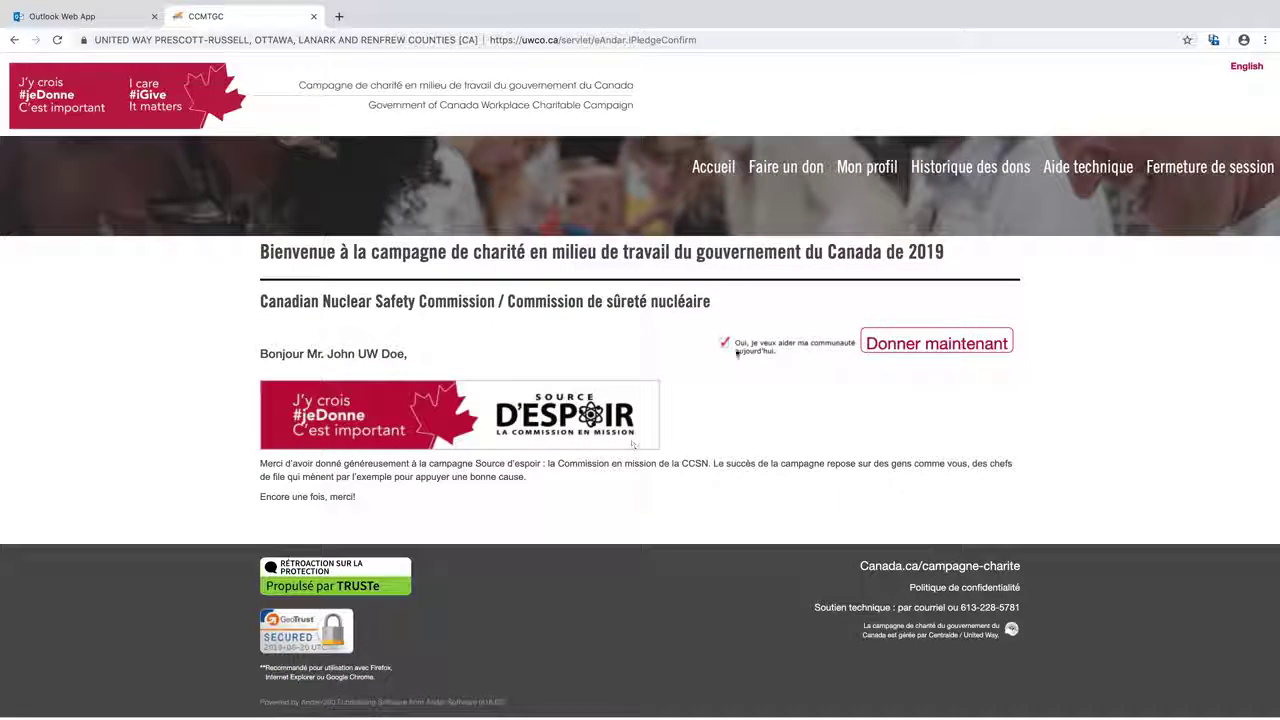
# Start a new donation choosing 'Je désire changer mon don cette année' and continue to payment method
pyautogui.click(769, 170)
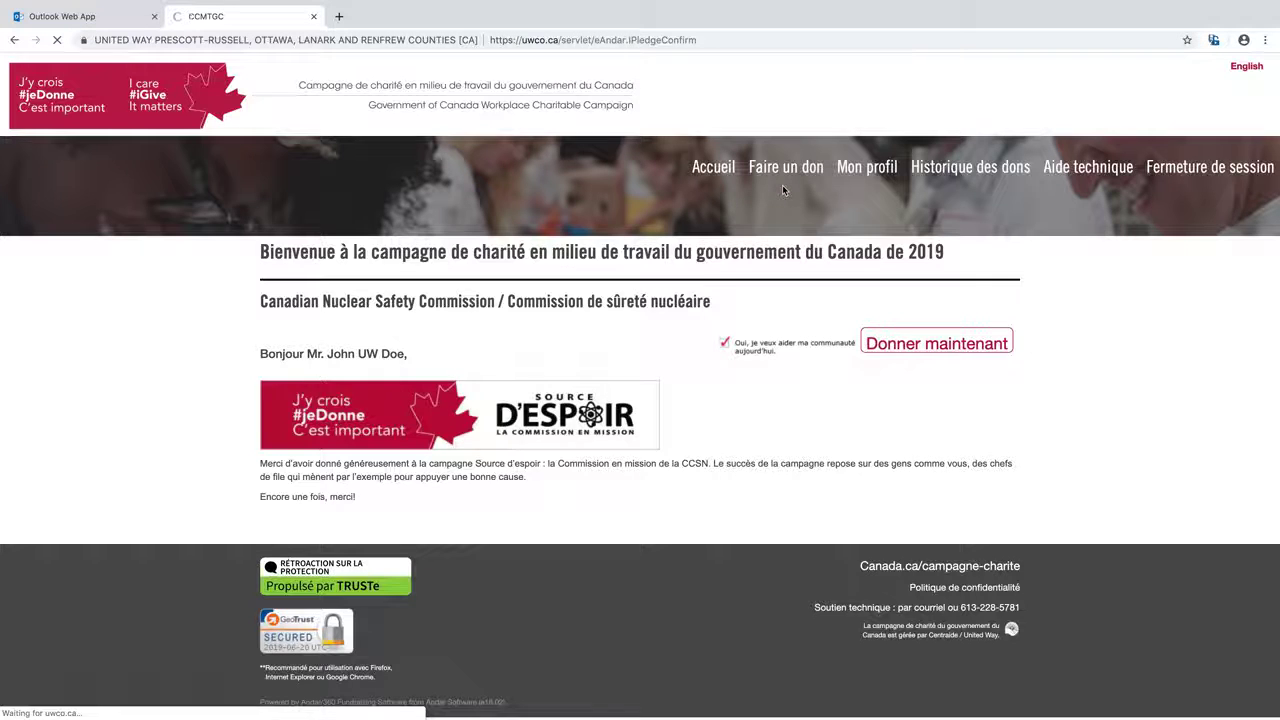
pyautogui.scroll(-10, 1274, 146)
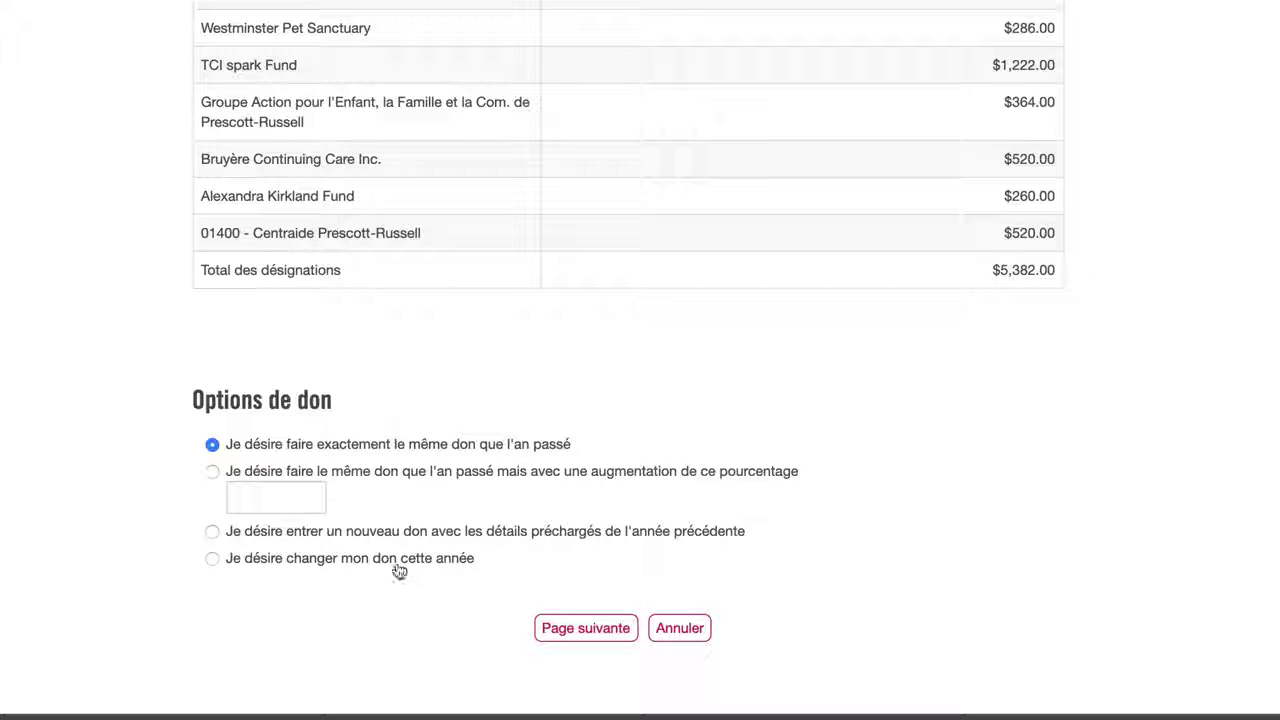
pyautogui.click(208, 562)
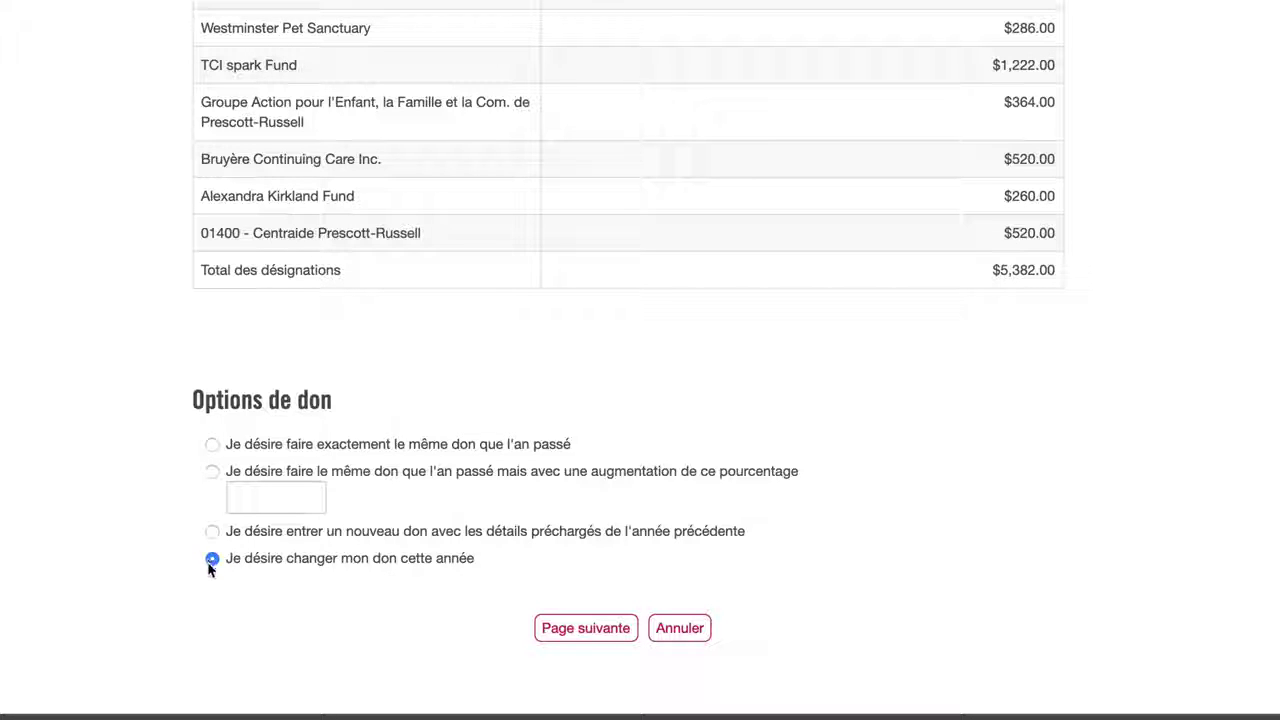
pyautogui.click(587, 630)
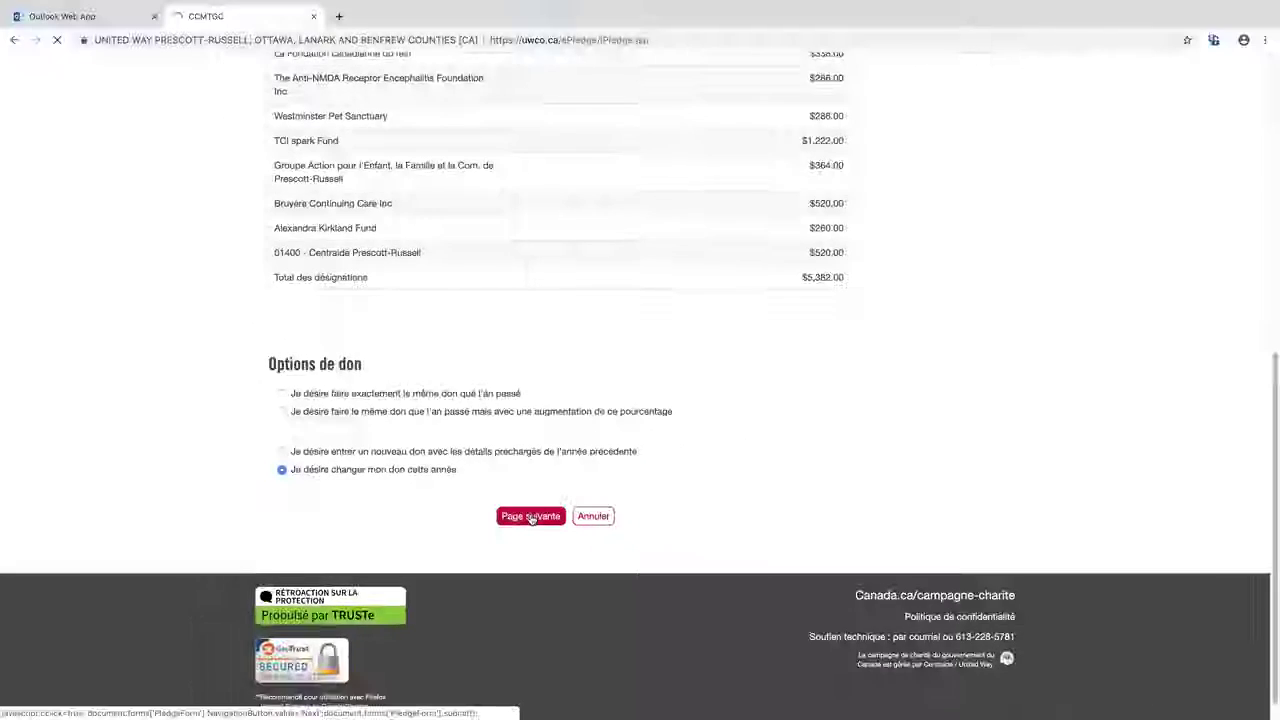